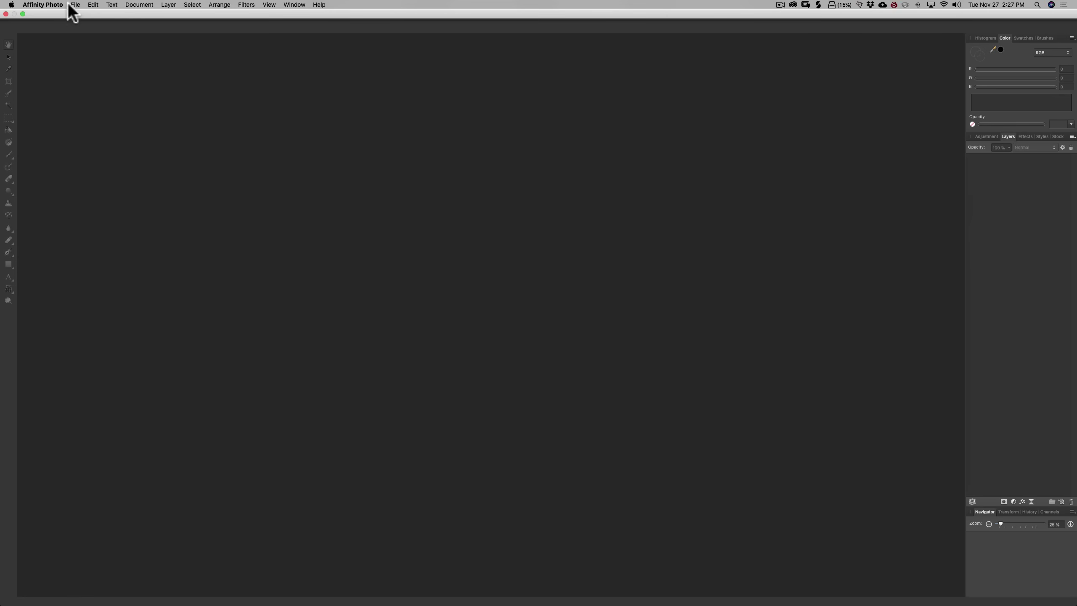
Choose File > New HDR Merge and bring up the Add images file browser.
left_click(78, 5)
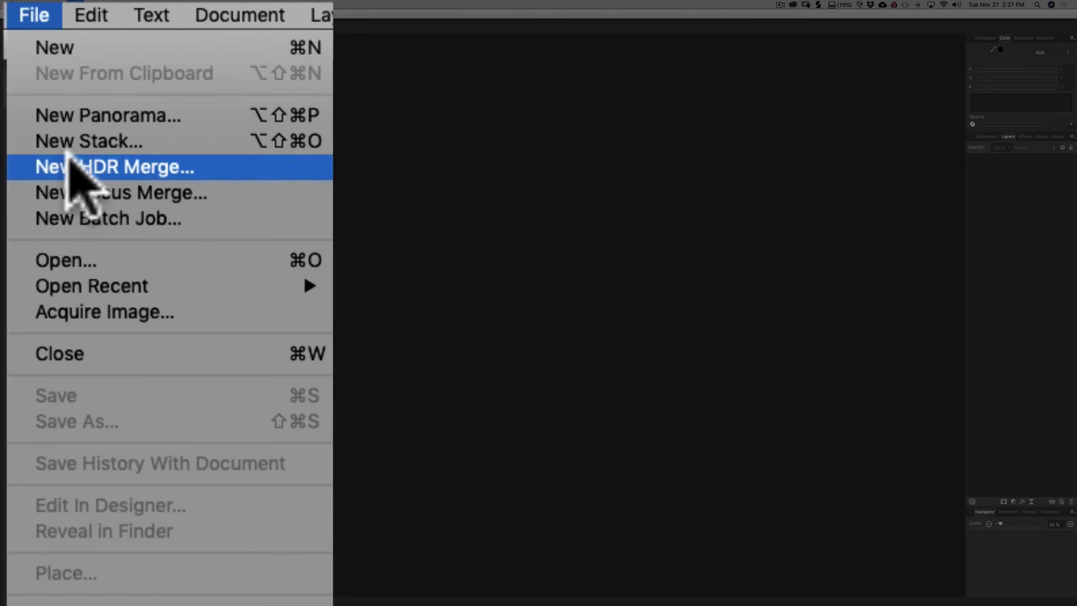
left_click(111, 169)
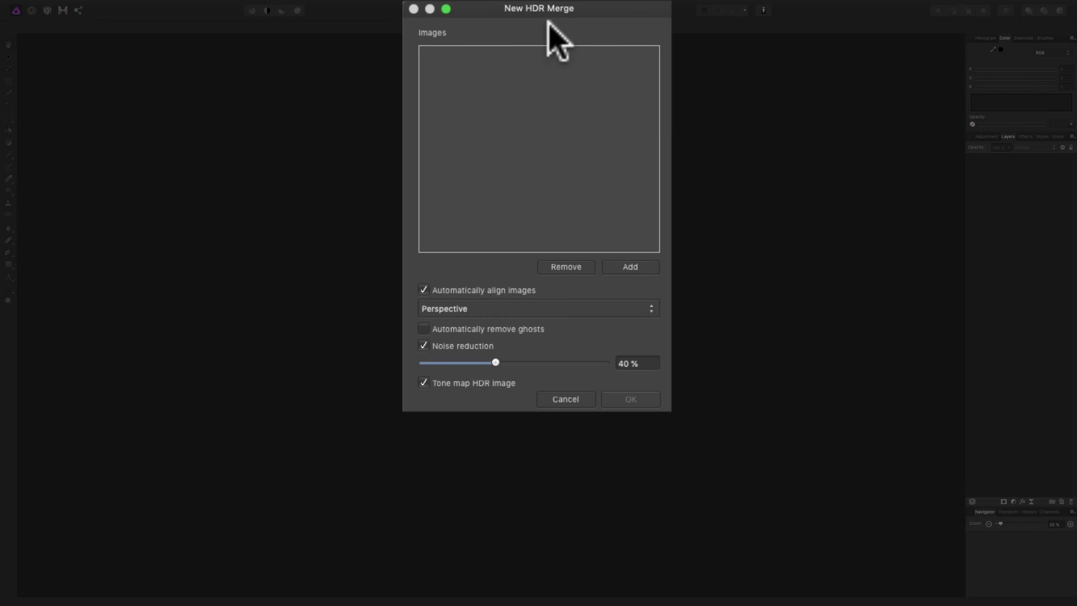
left_click(635, 268)
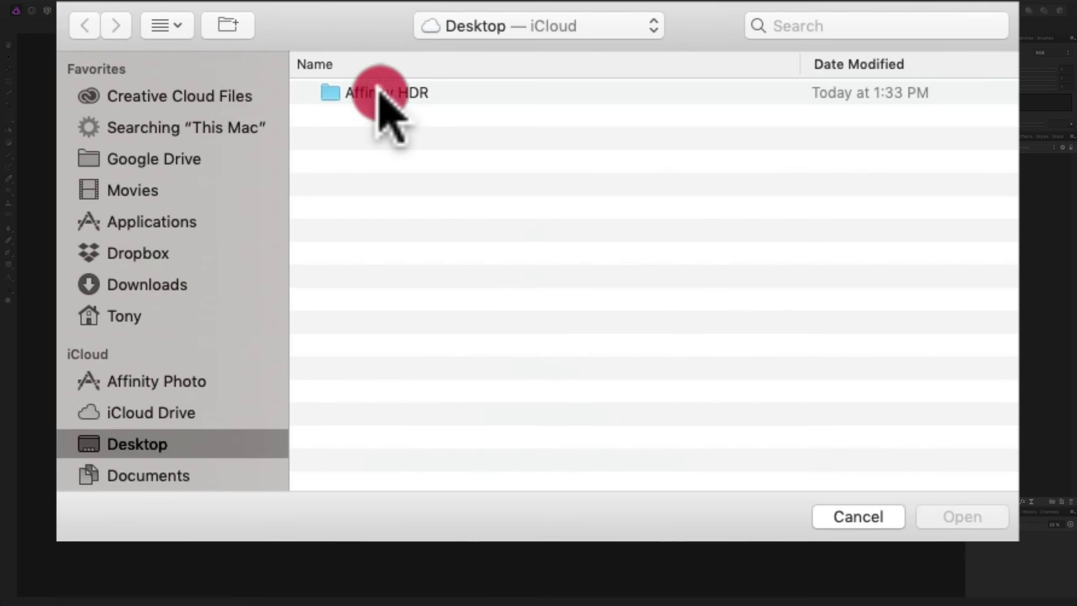
Add _DSC0583.nef, _DSC0584.nef and _DSC0585.nef from the Affinity HDR folder to the merge.
double_click(378, 94)
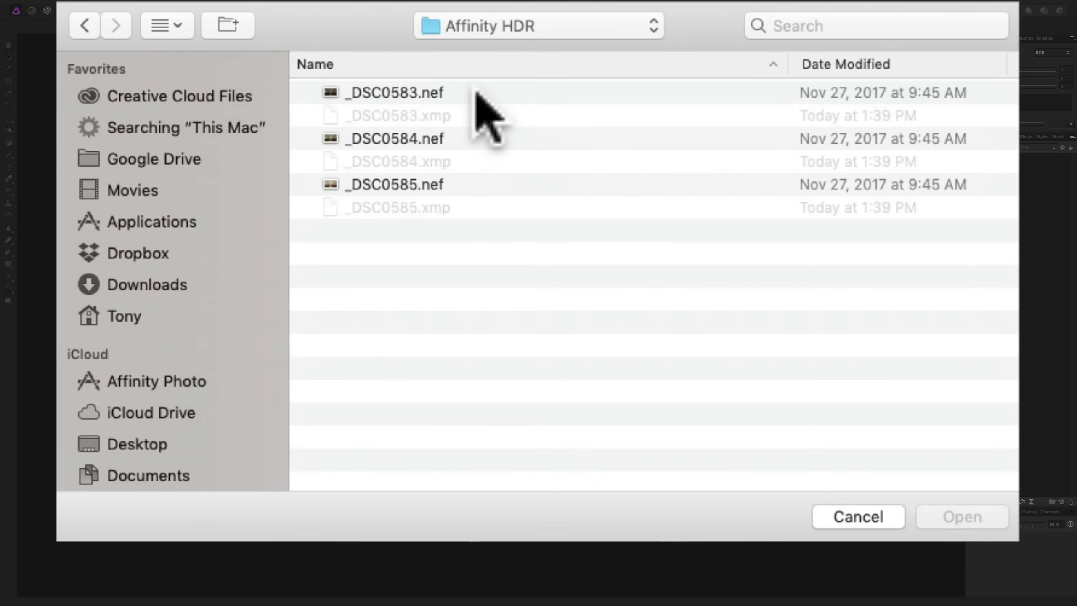
left_click(441, 93)
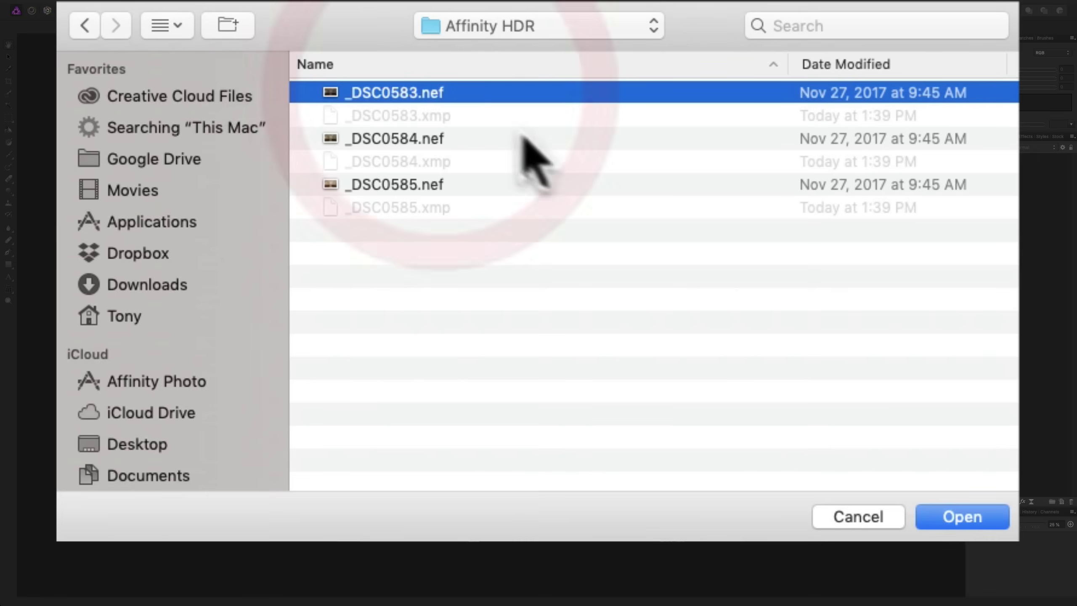
left_click(443, 138, "super")
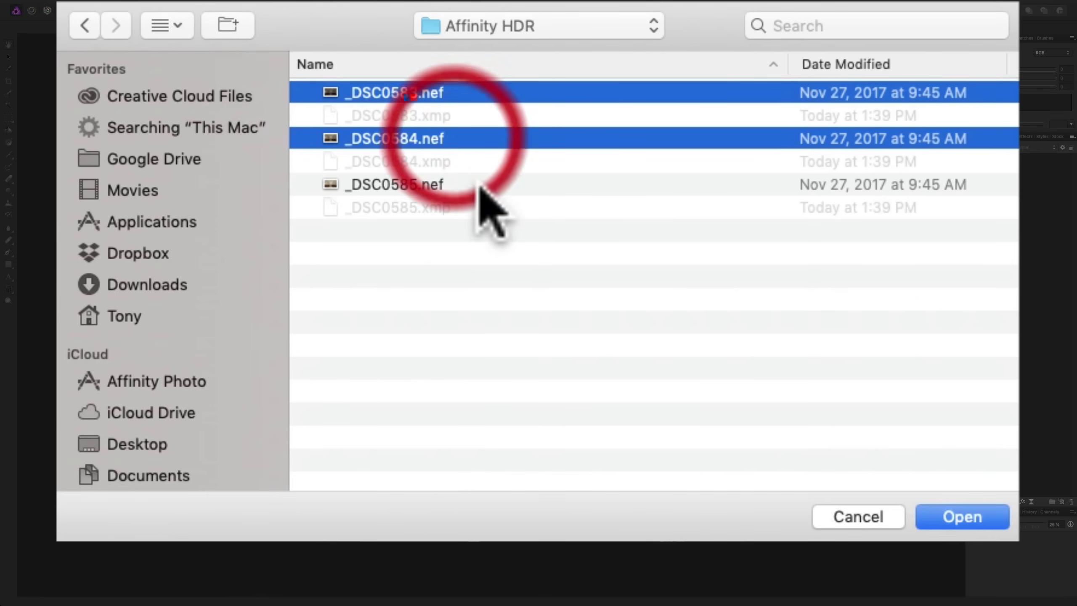
left_click(481, 186, "super")
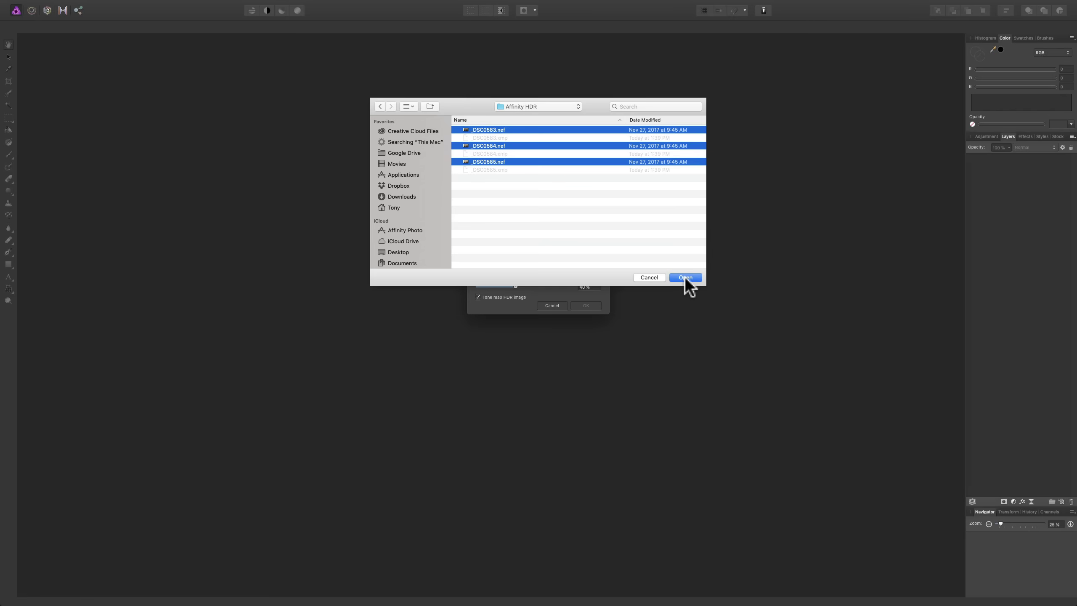
left_click(961, 516)
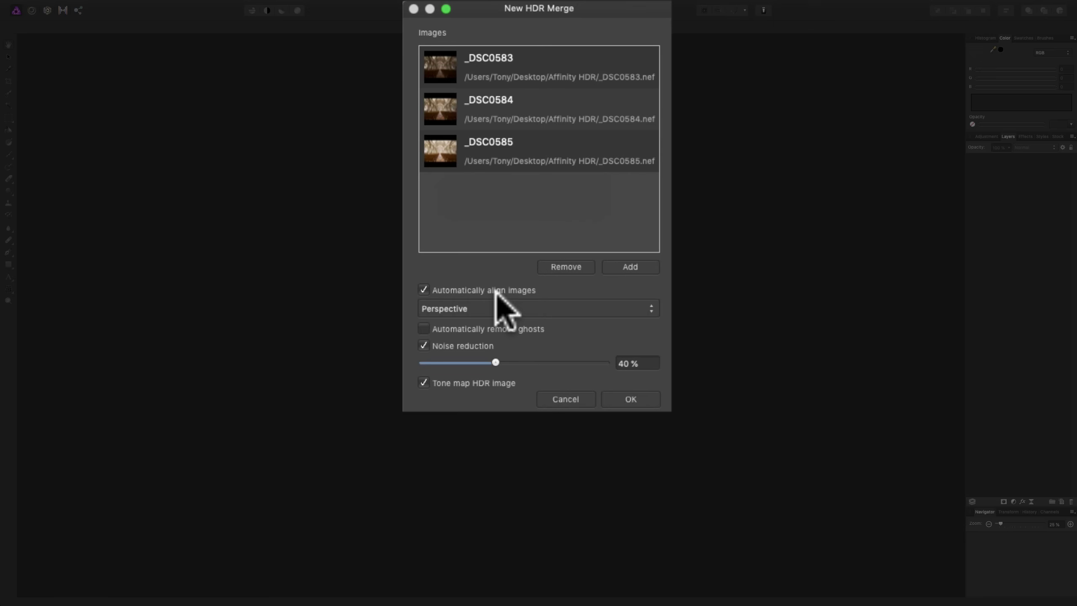
left_click(647, 304)
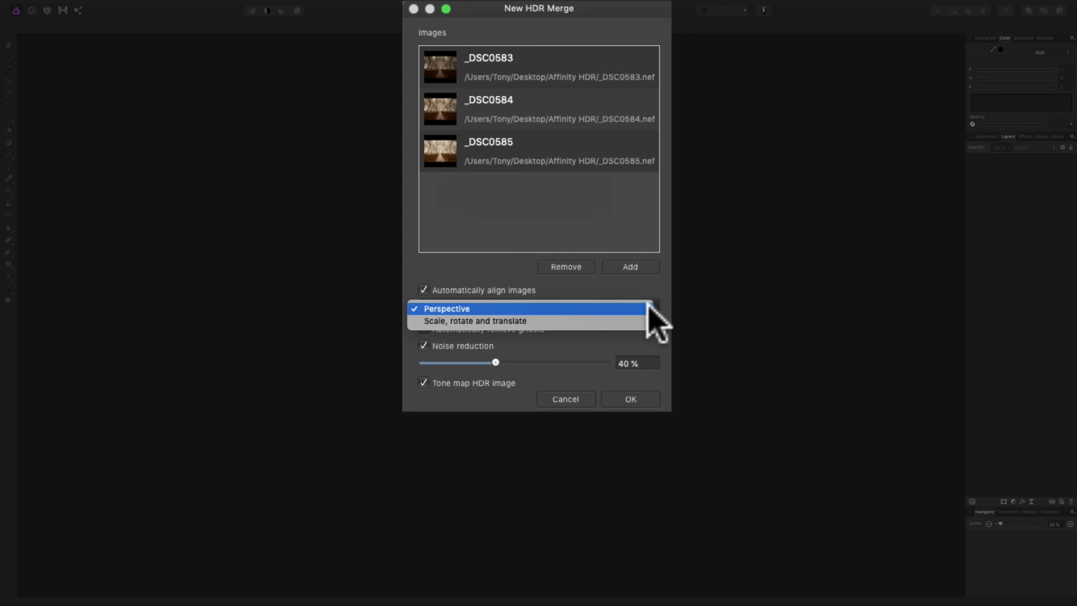
left_click(623, 307)
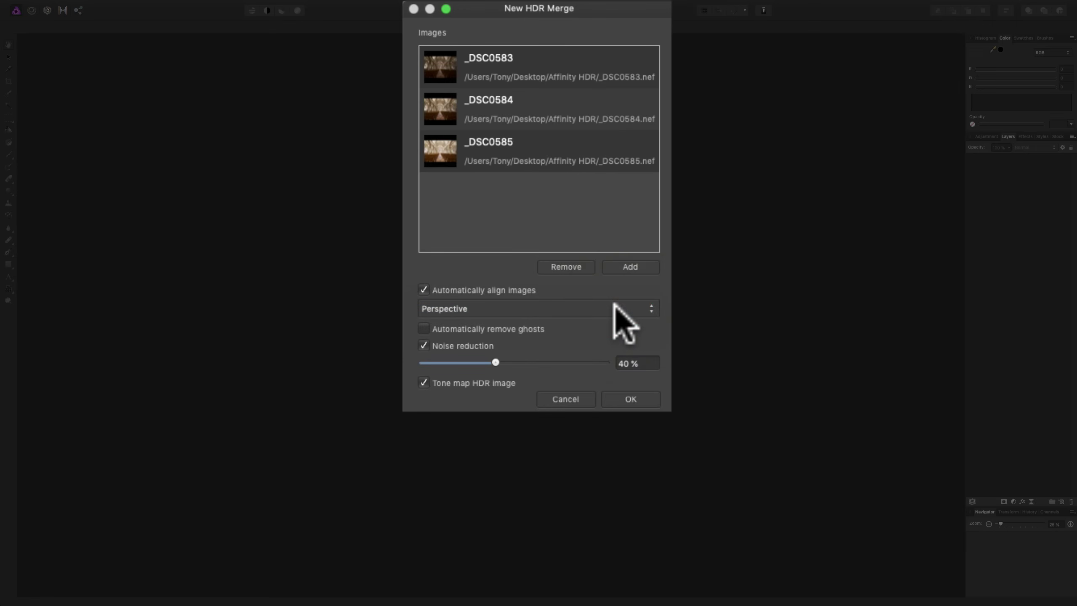
left_click(615, 303)
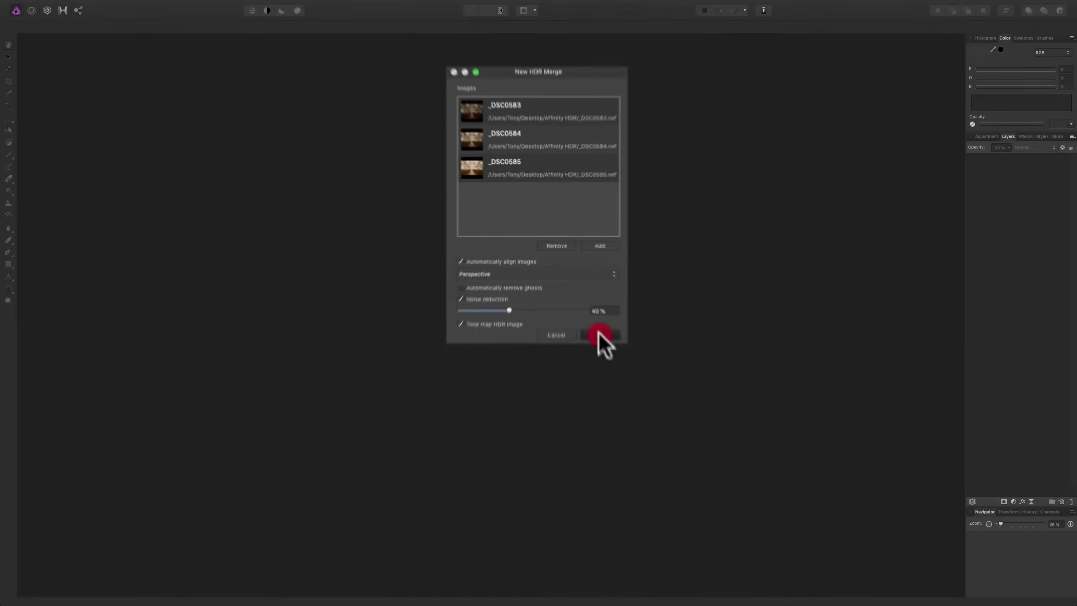
Run the HDR merge so the church interior opens in the Tone Map persona.
left_click(630, 399)
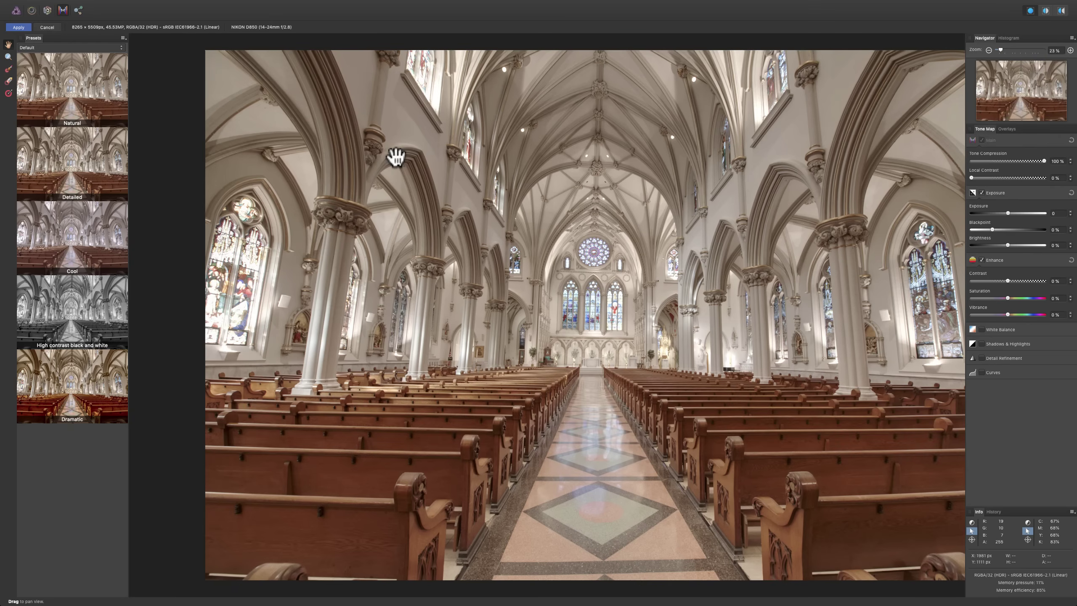
Preview the Natural, Detailed, Cool, High contrast black and white and Dramatic presets, ending on Detailed.
scroll(469, 205, "right", 5)
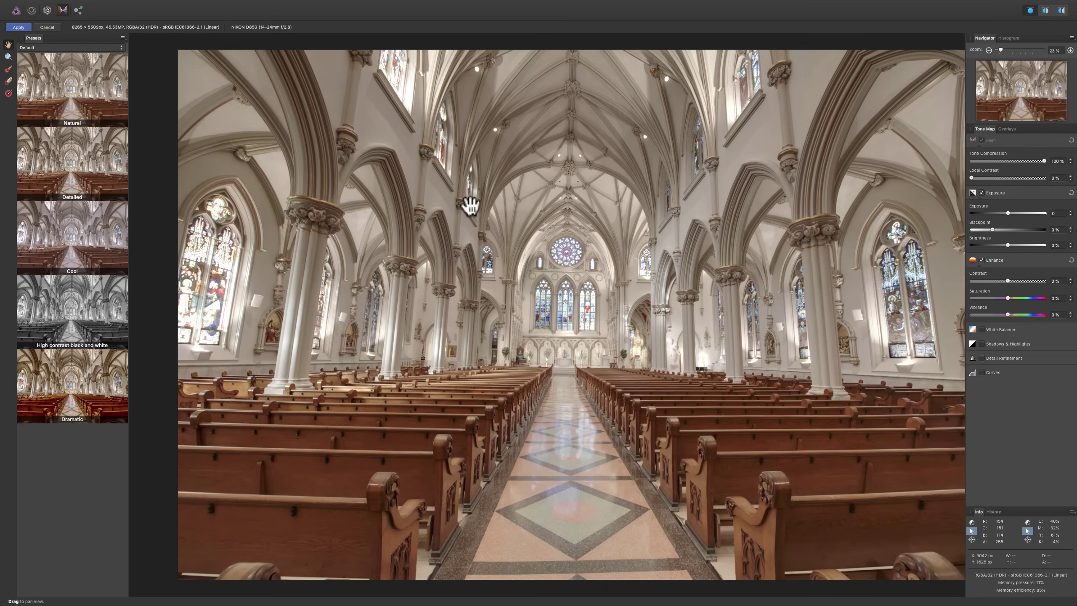
scroll(470, 206, "right", 1)
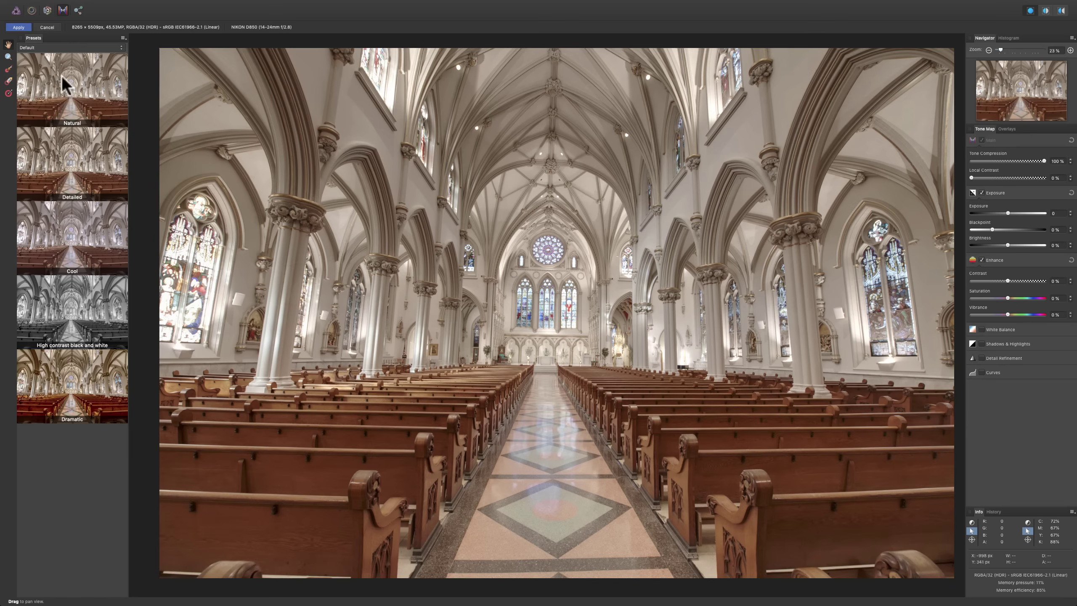
left_click(67, 93)
left_click(71, 182)
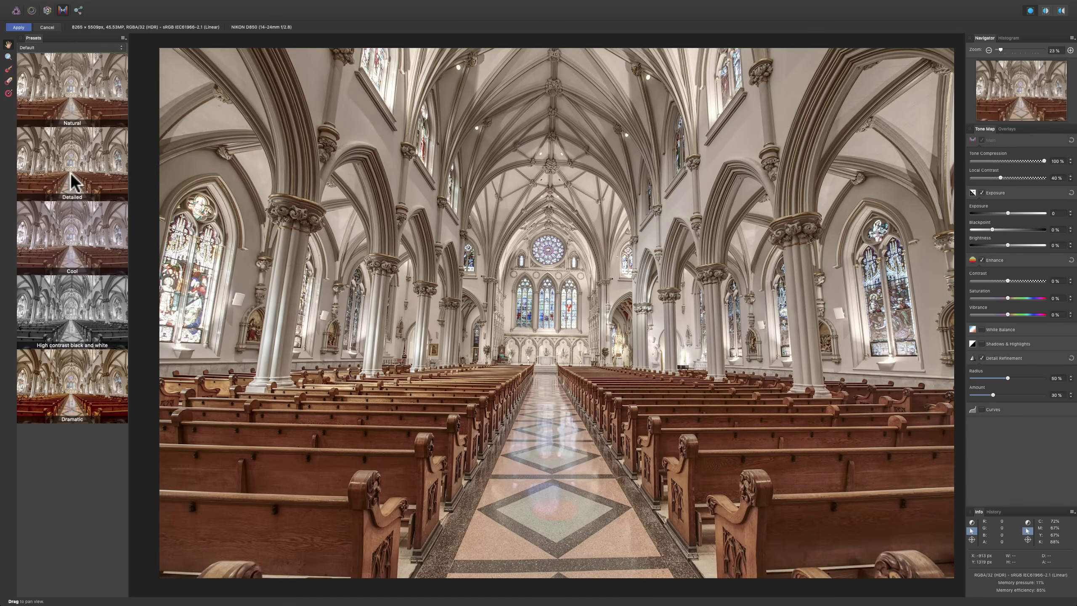
left_click(73, 245)
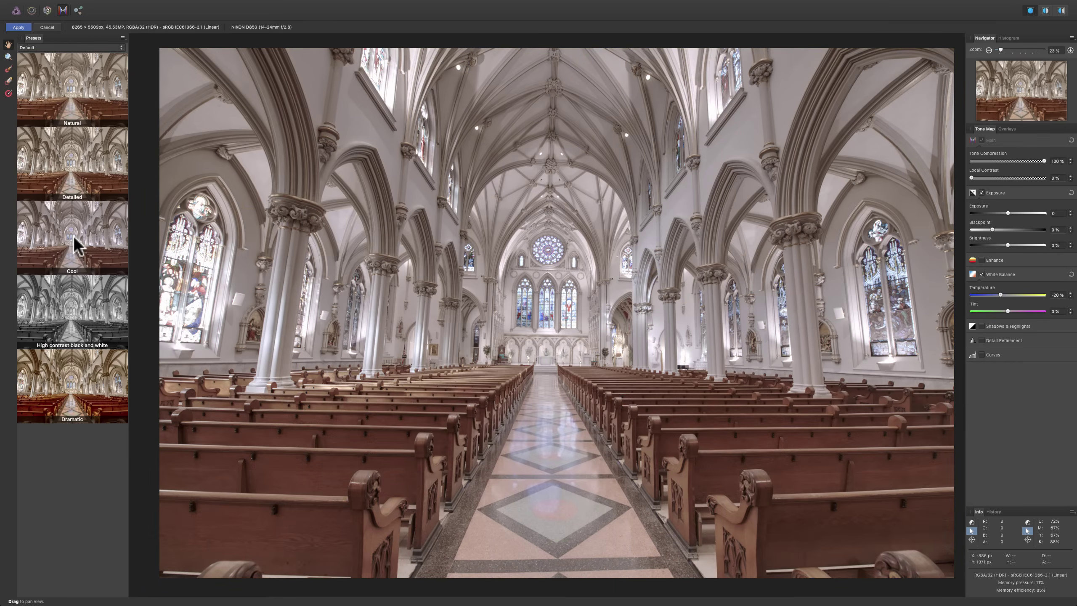
left_click(74, 290)
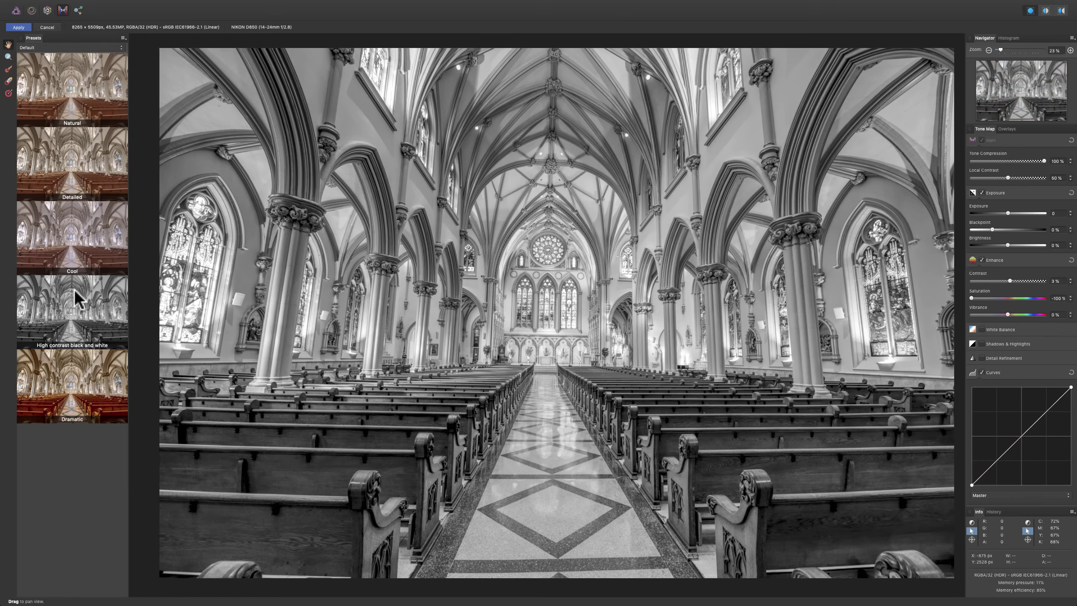
left_click(80, 363)
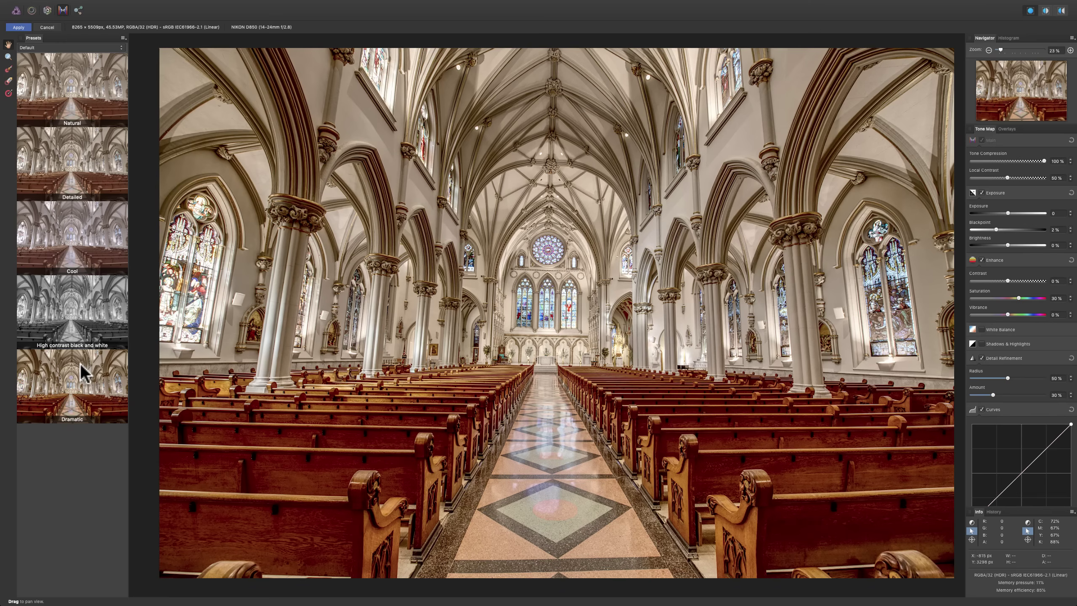
left_click(87, 187)
Try the Extreme presets Maximum Local, Black & White Sketch, All Local No Global and Flat Whites.
left_click(123, 48)
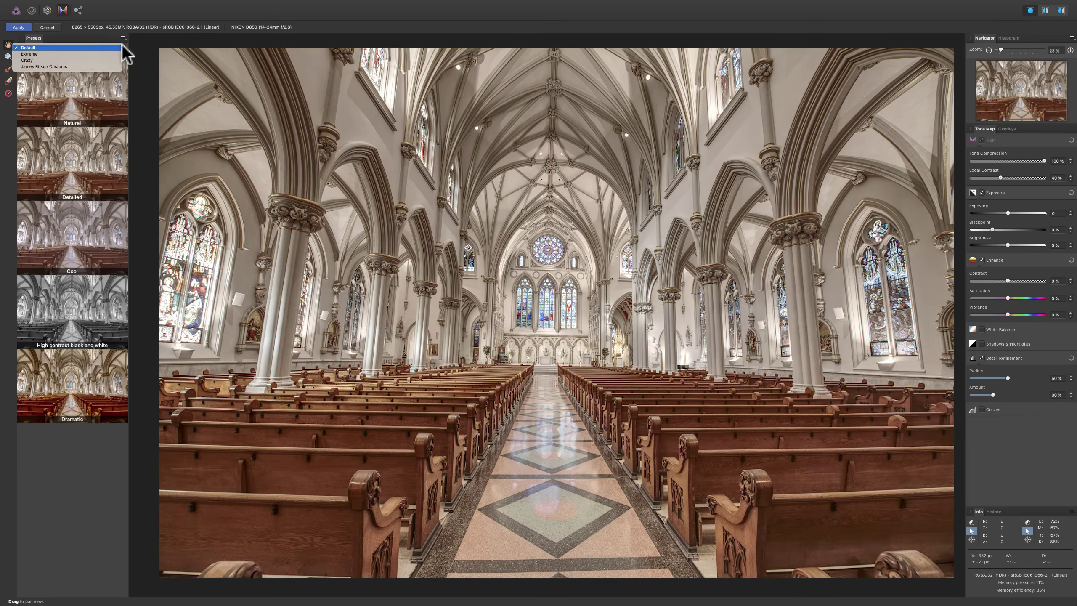
left_click(125, 47)
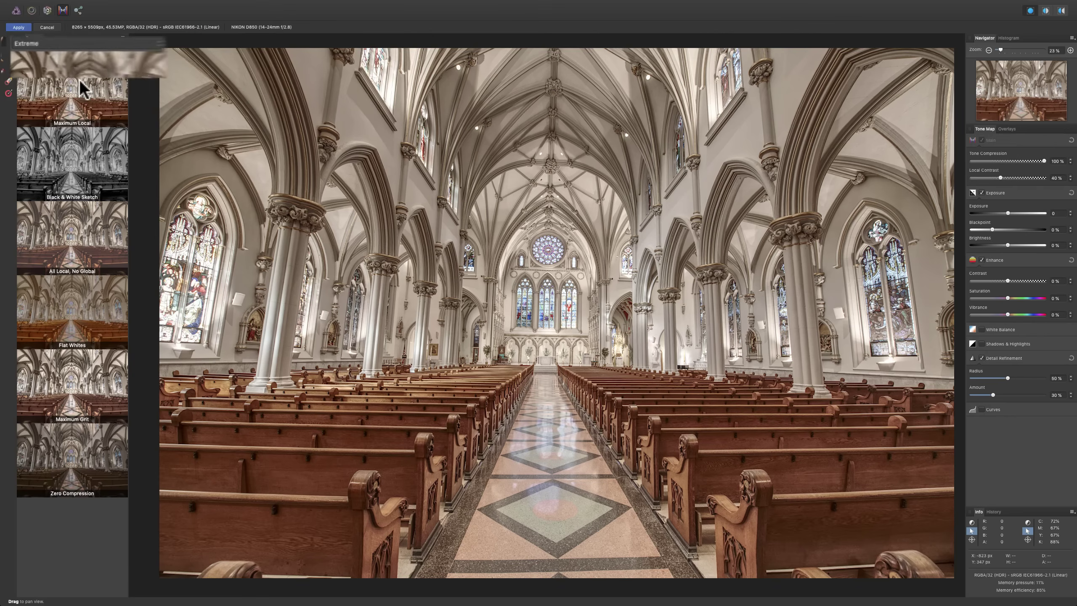
left_click(79, 84)
left_click(85, 173)
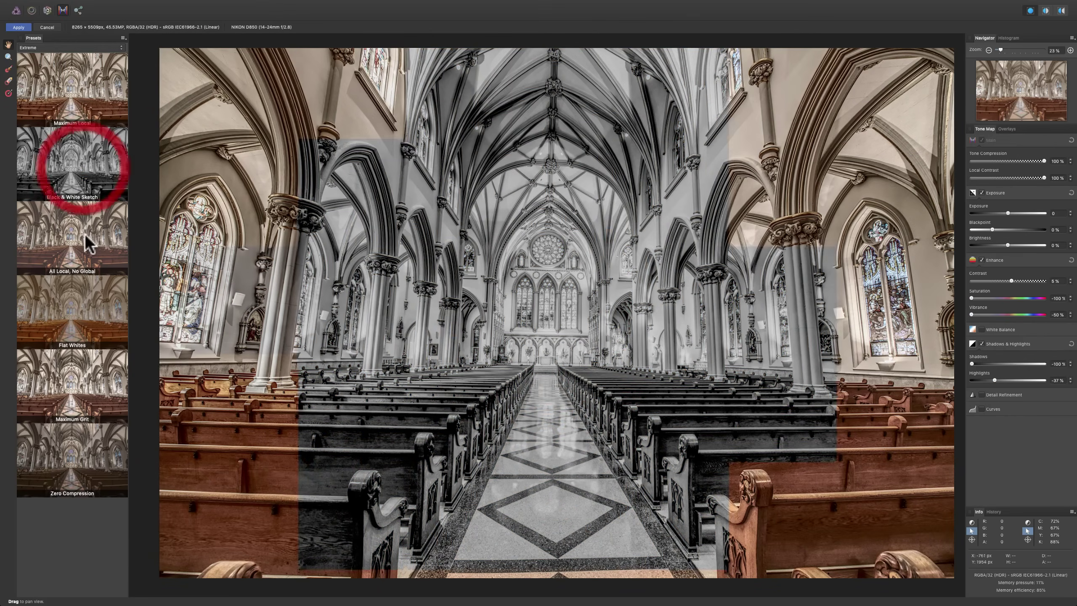
left_click(78, 236)
left_click(81, 303)
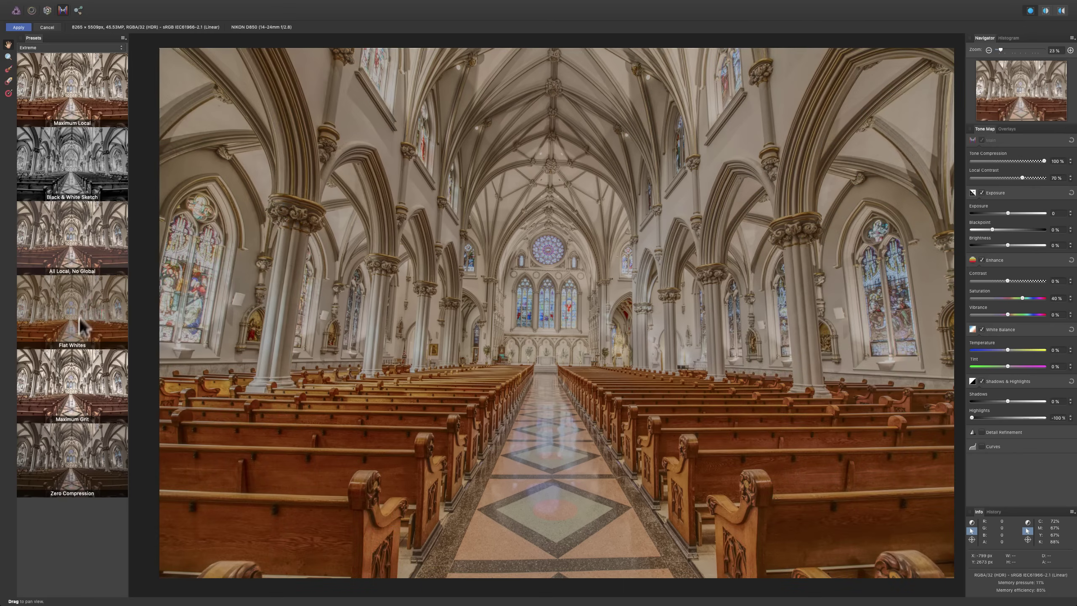
Try Acid Bath and Cruel And Unusual from Crazy, then the custom Red Shade and Urban Grit presets.
left_click(91, 47)
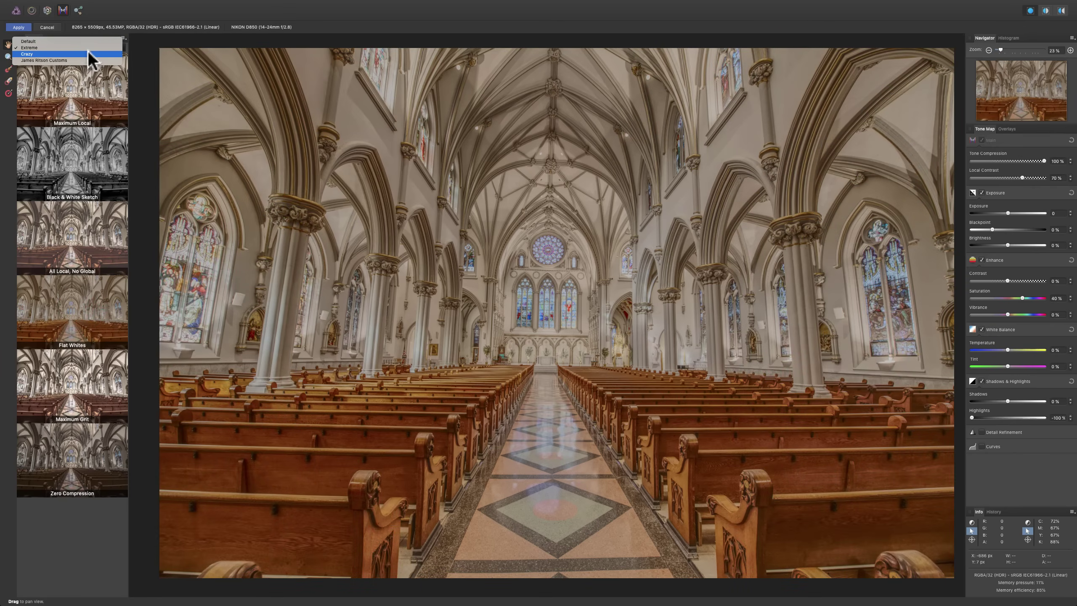
left_click(91, 58)
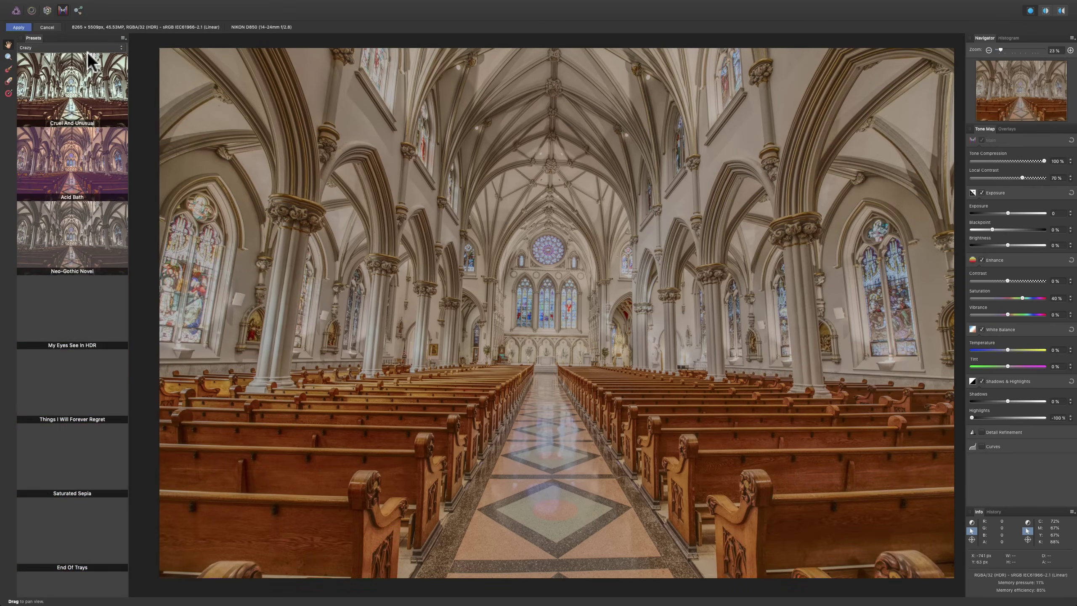
left_click(79, 157)
left_click(88, 119)
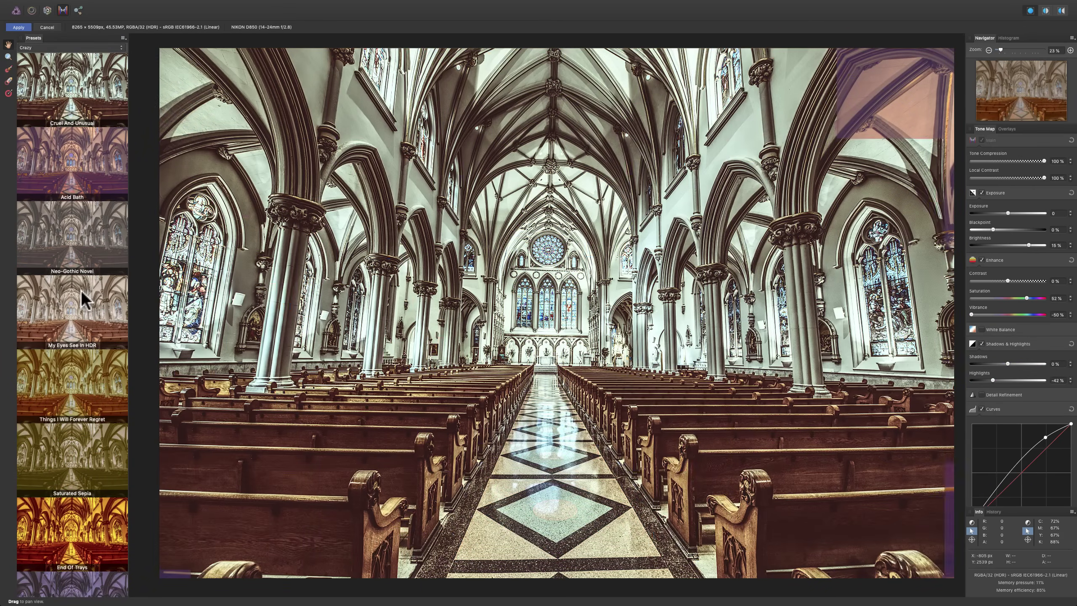
left_click(54, 47)
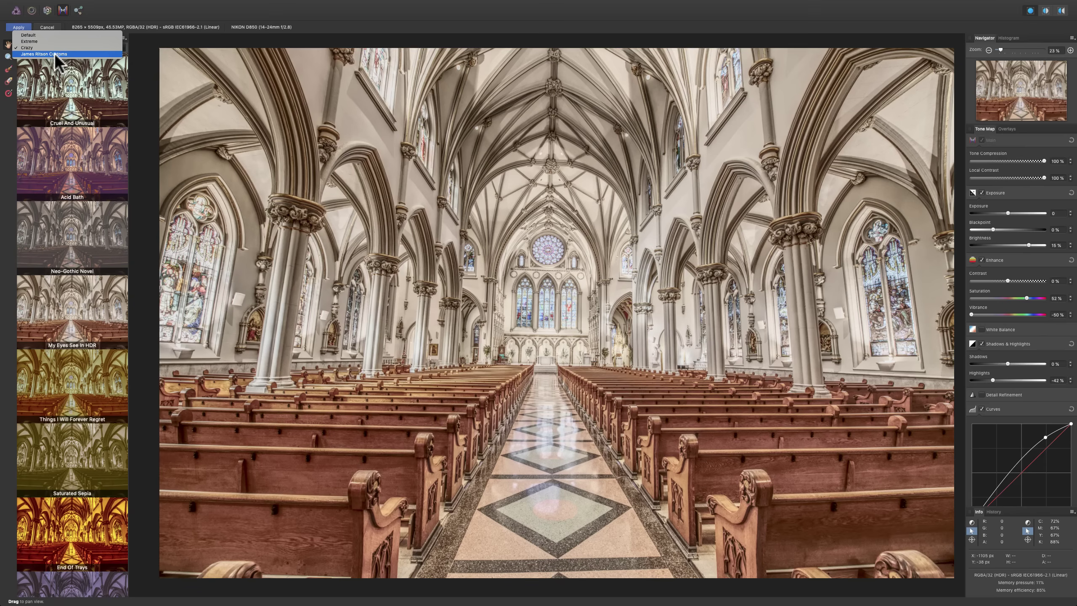
left_click(55, 54)
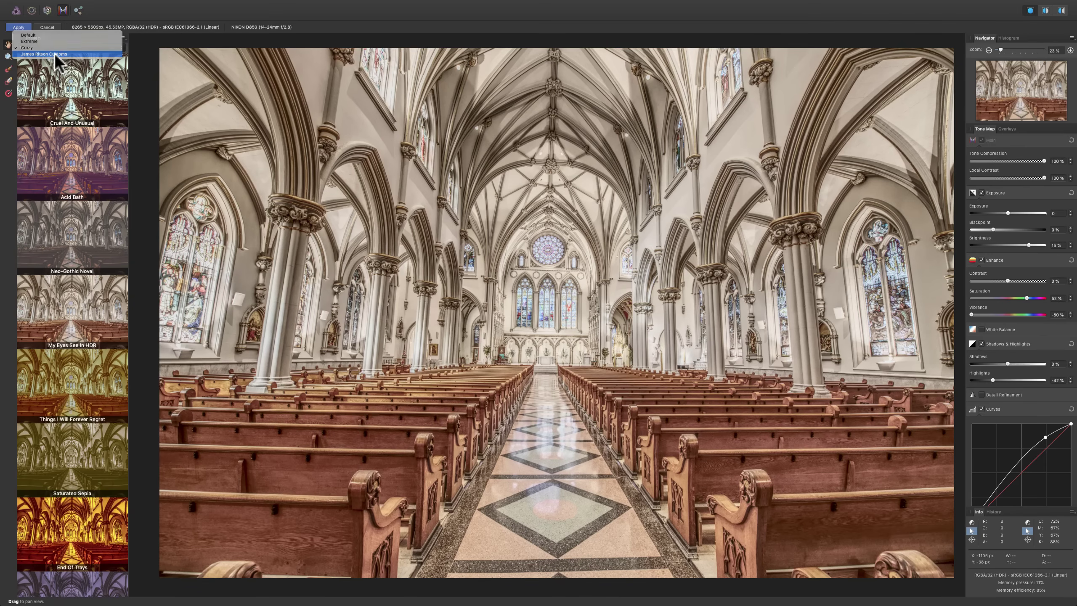
left_click(71, 85)
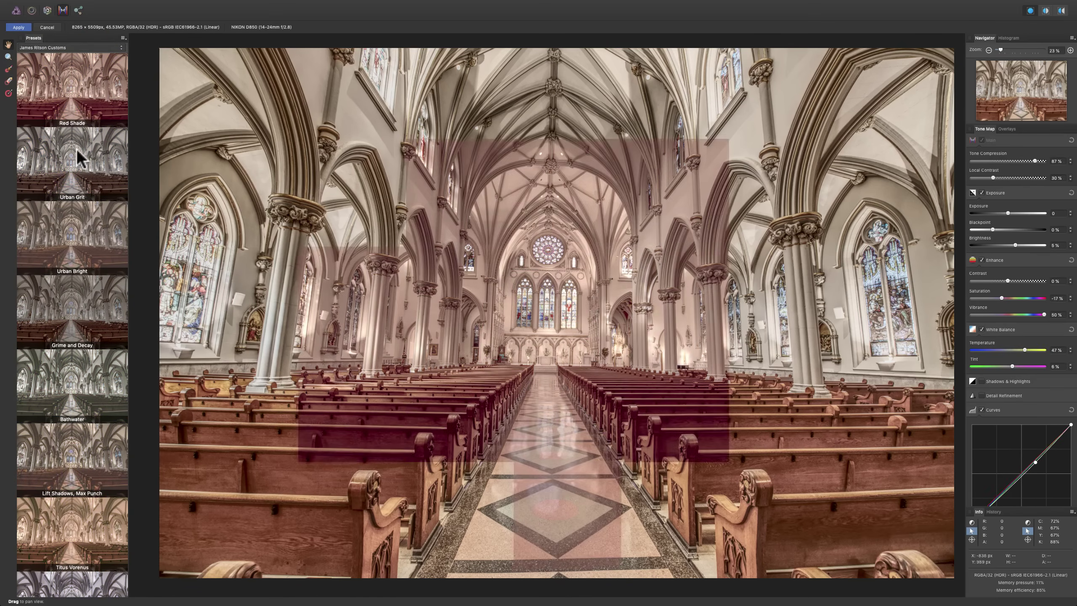
left_click(72, 165)
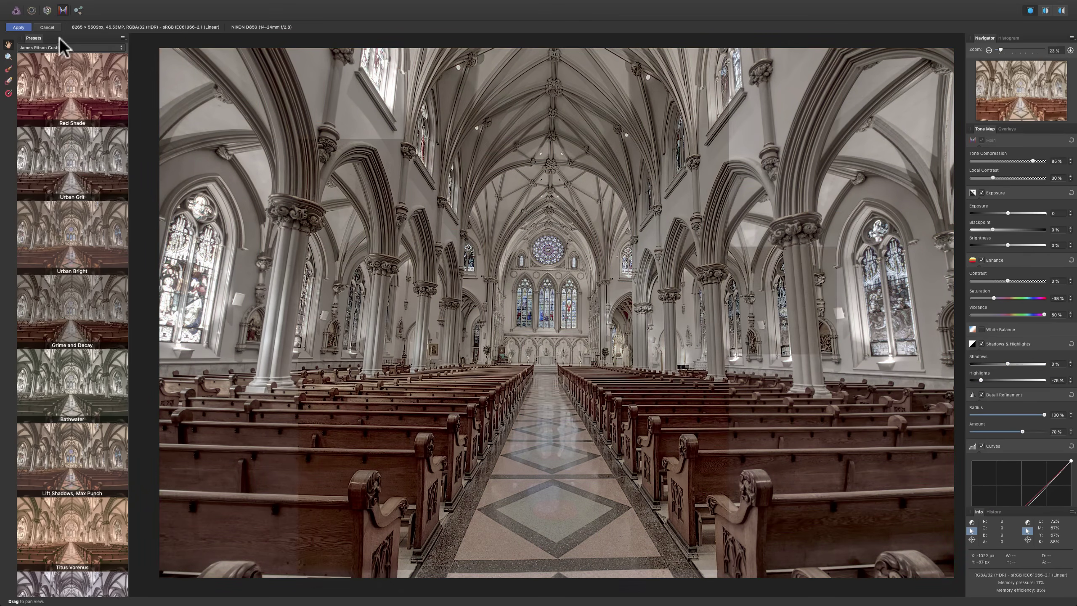
Apply the Detailed preset from the Default preset category.
left_click(68, 48)
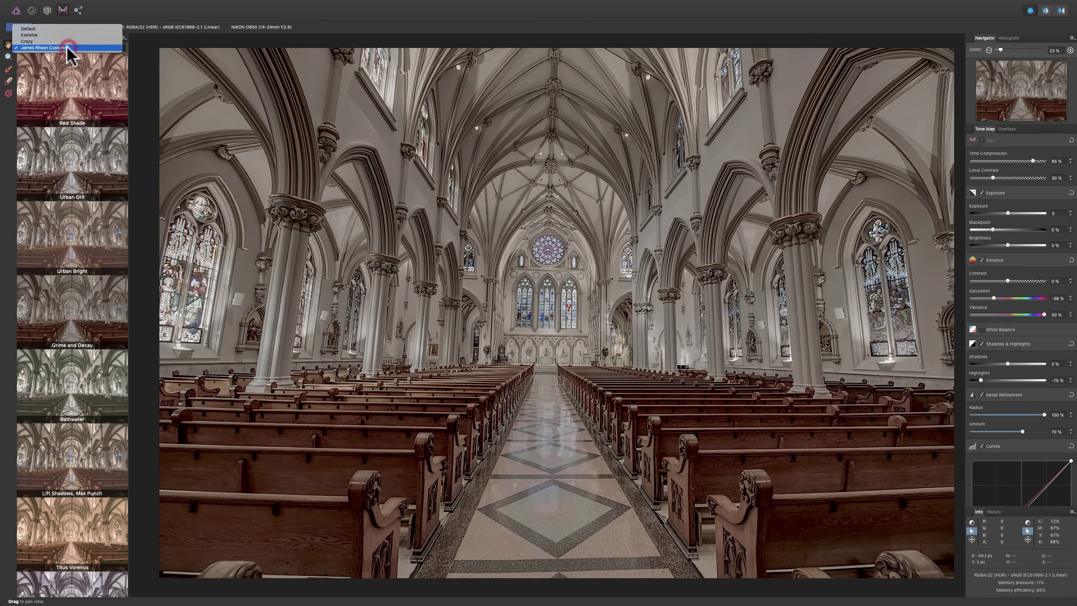
left_click(34, 29)
left_click(69, 160)
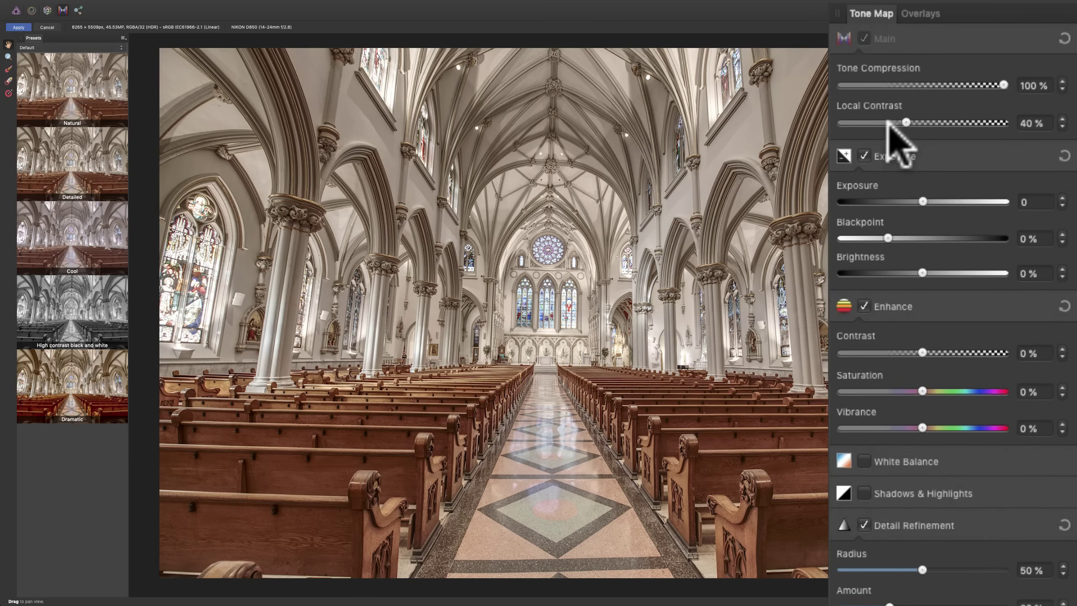
Experiment with Tone Compression and Local Contrast, reset to Detailed, then set Local Contrast to 53%.
left_click_drag(1003, 85, 1032, 85)
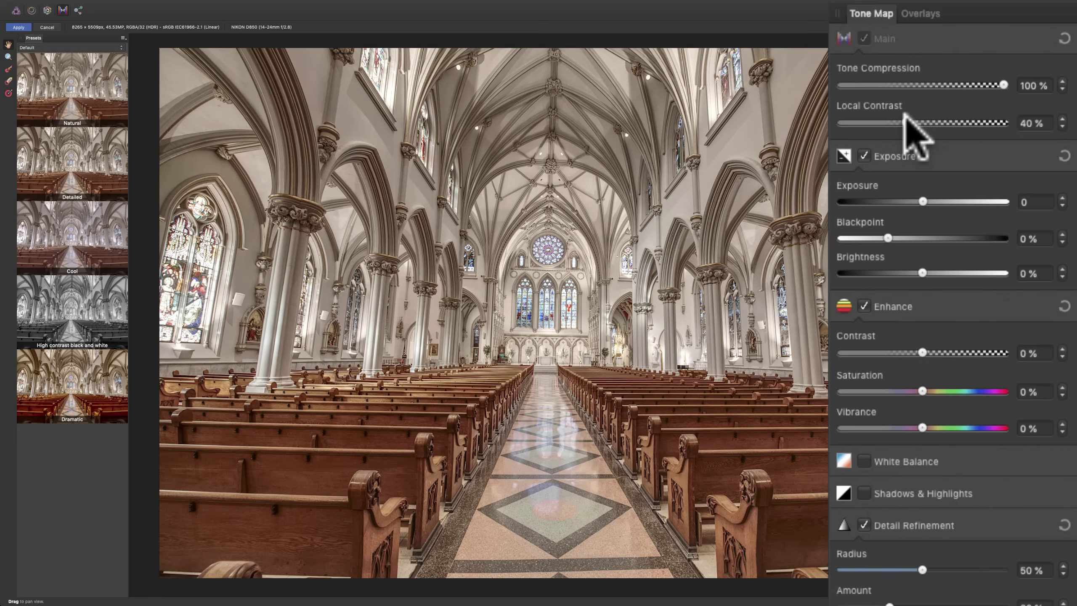
left_click_drag(905, 120, 958, 123)
left_click_drag(1003, 85, 942, 85)
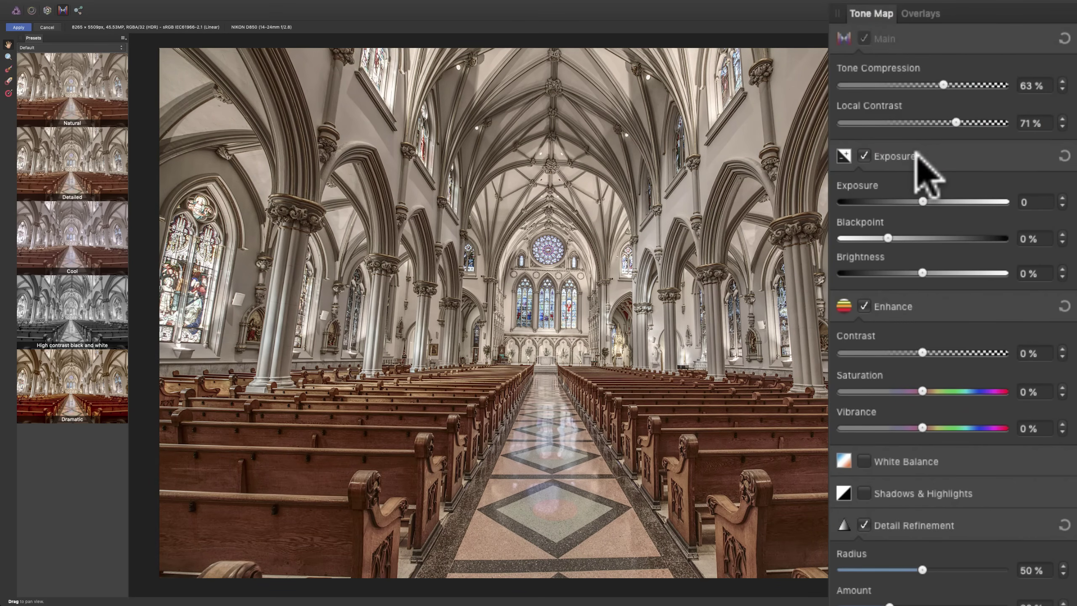
left_click(78, 180)
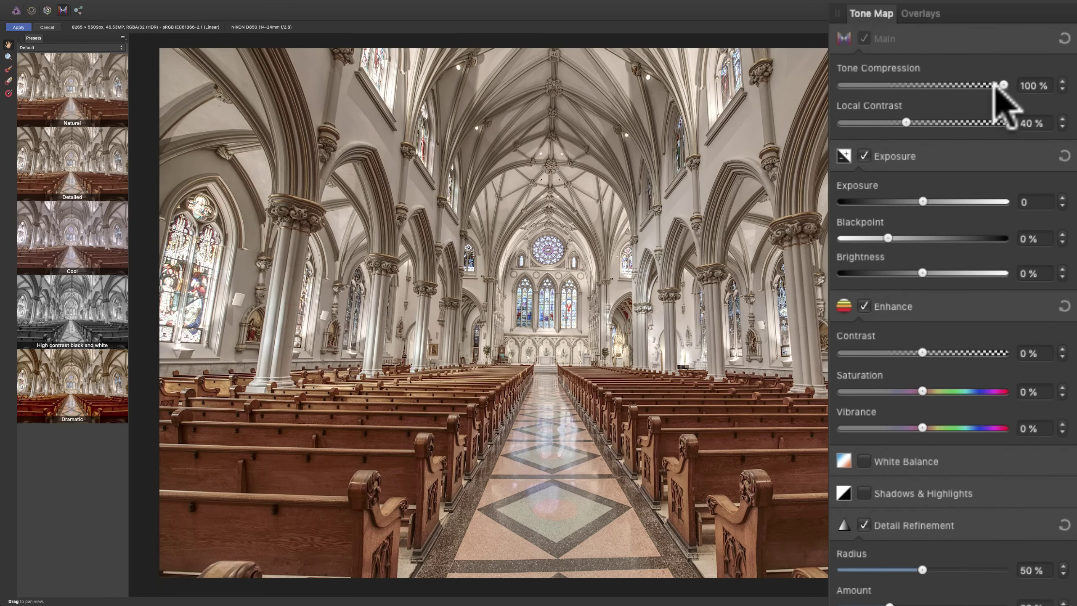
left_click_drag(906, 122, 924, 122)
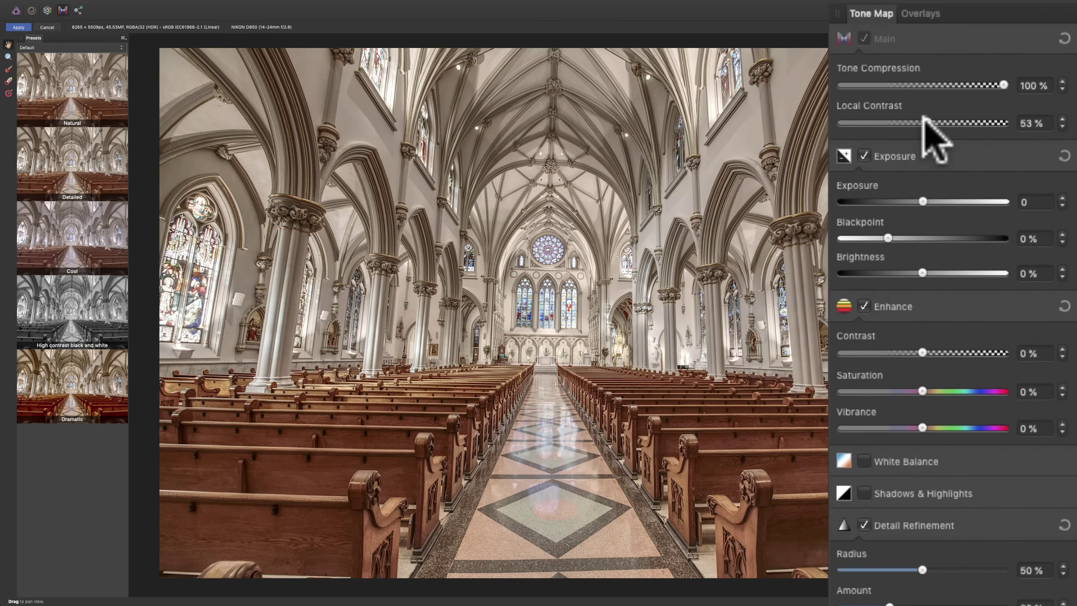
Darken exposure to -0.423 and boost saturation to 15%.
left_click(925, 122)
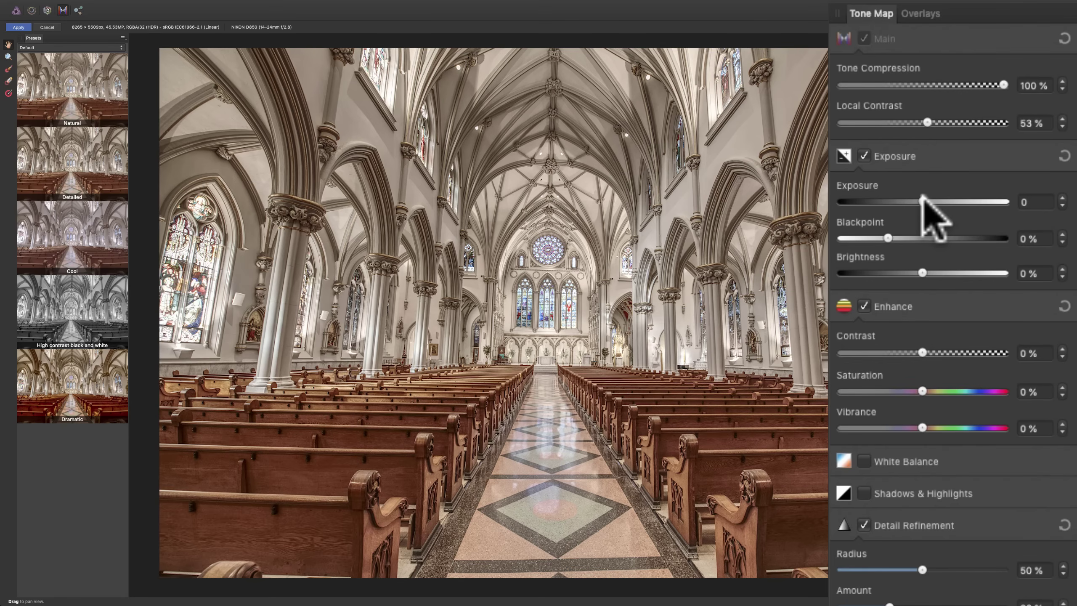
left_click_drag(923, 198, 904, 196)
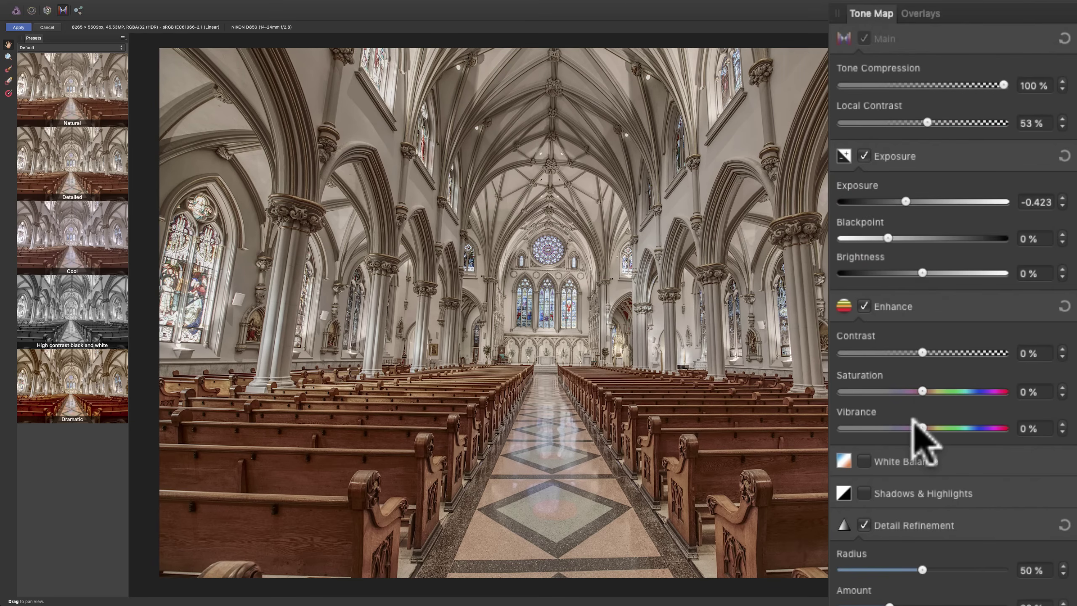
left_click(919, 387)
left_click_drag(918, 387, 934, 388)
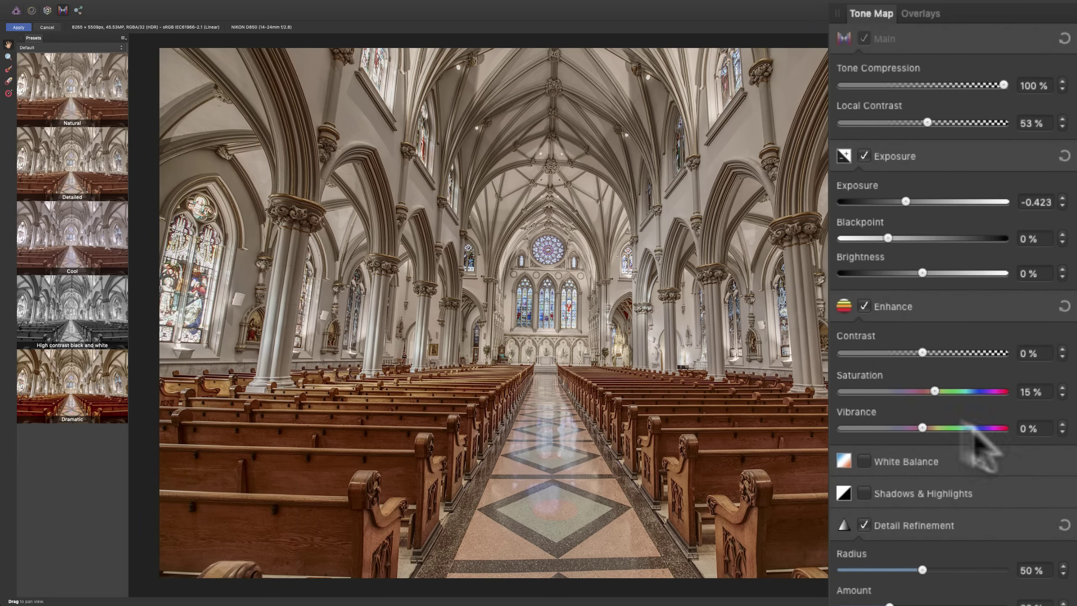
Enable Shadows & Highlights with Shadows at -100% and Highlights reset to 0%.
left_click(934, 493)
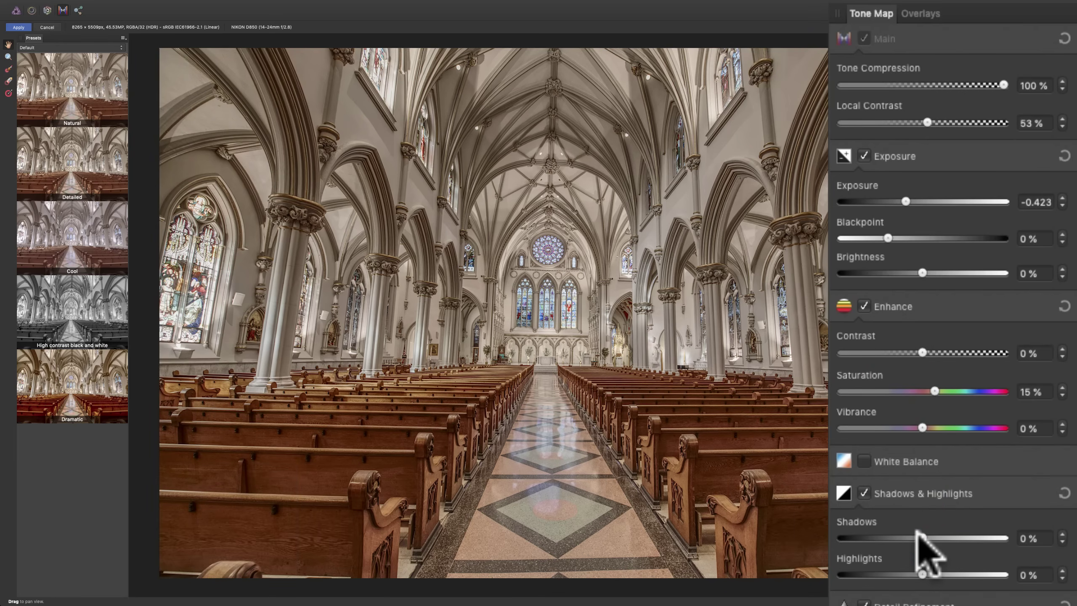
left_click_drag(922, 538, 840, 539)
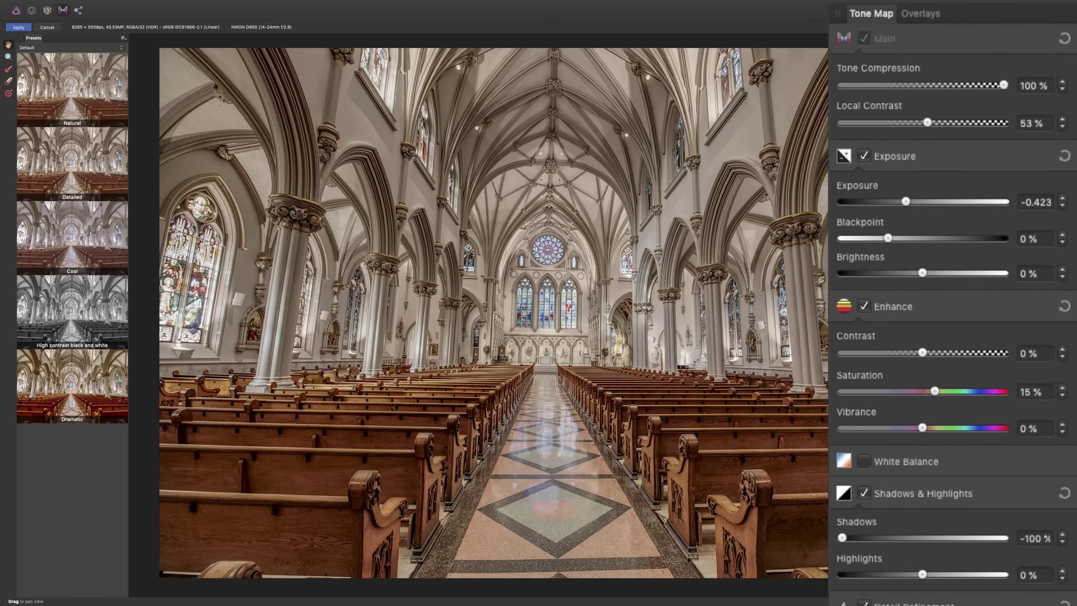
left_click_drag(923, 574, 949, 574)
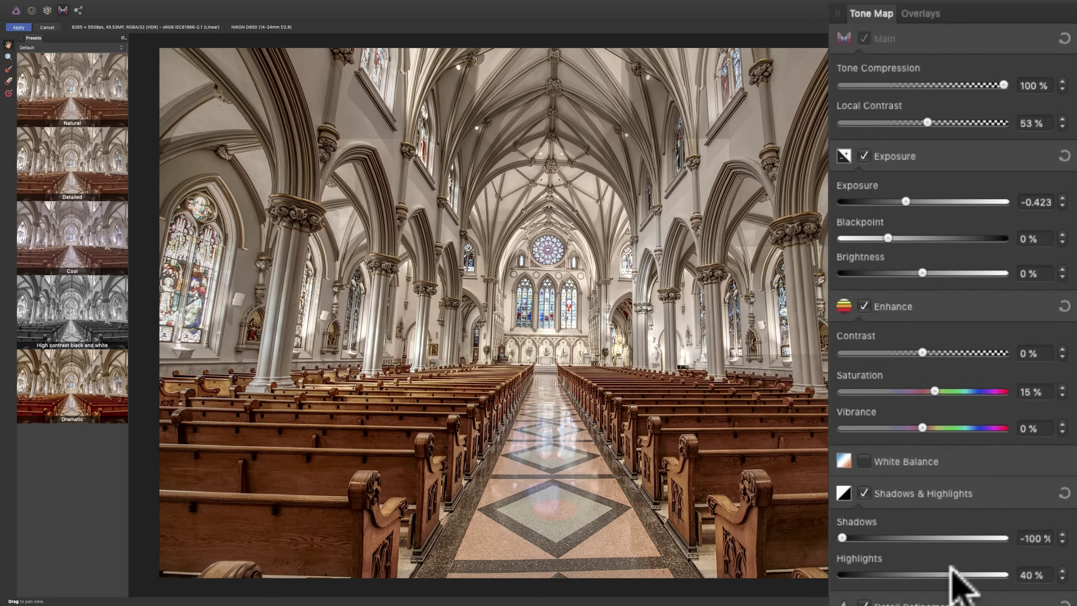
left_click(955, 574)
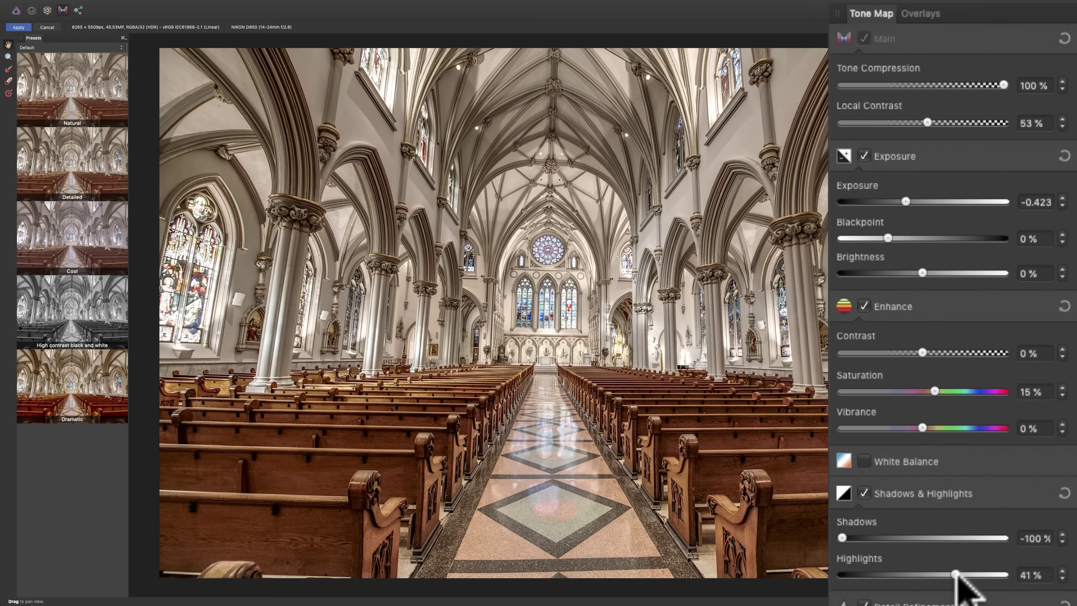
double_click(955, 574)
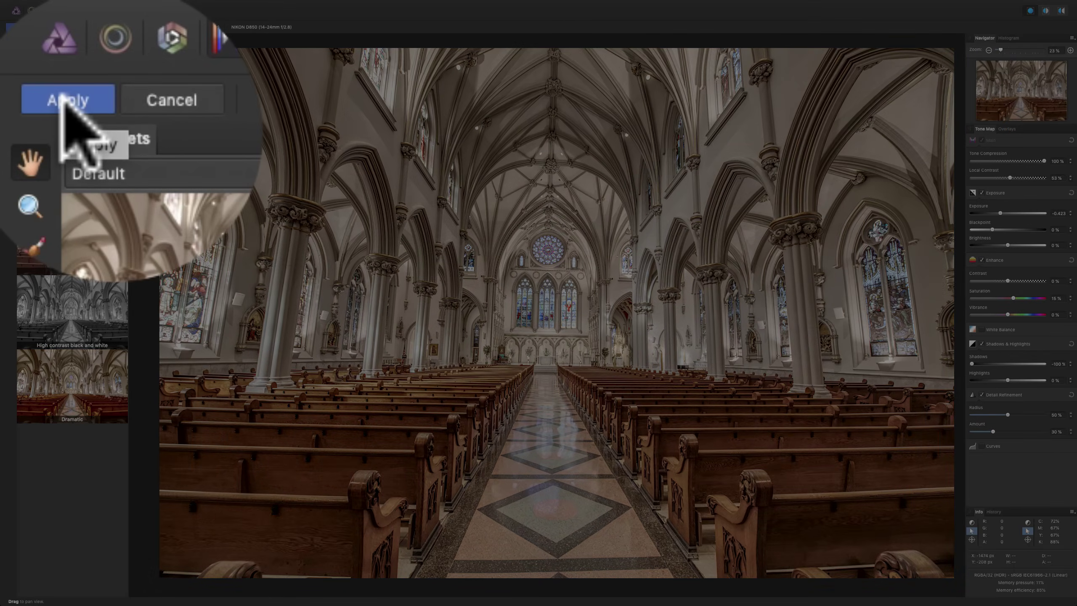
Apply the tone map to the church photo and switch to the Crop Tool.
left_click(17, 29)
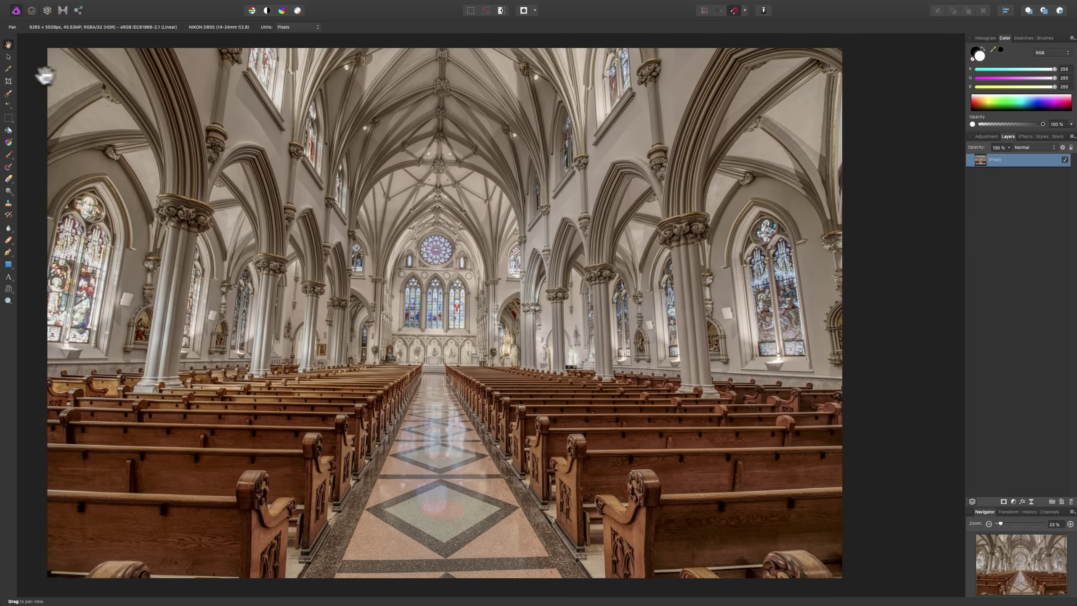
left_click(9, 81)
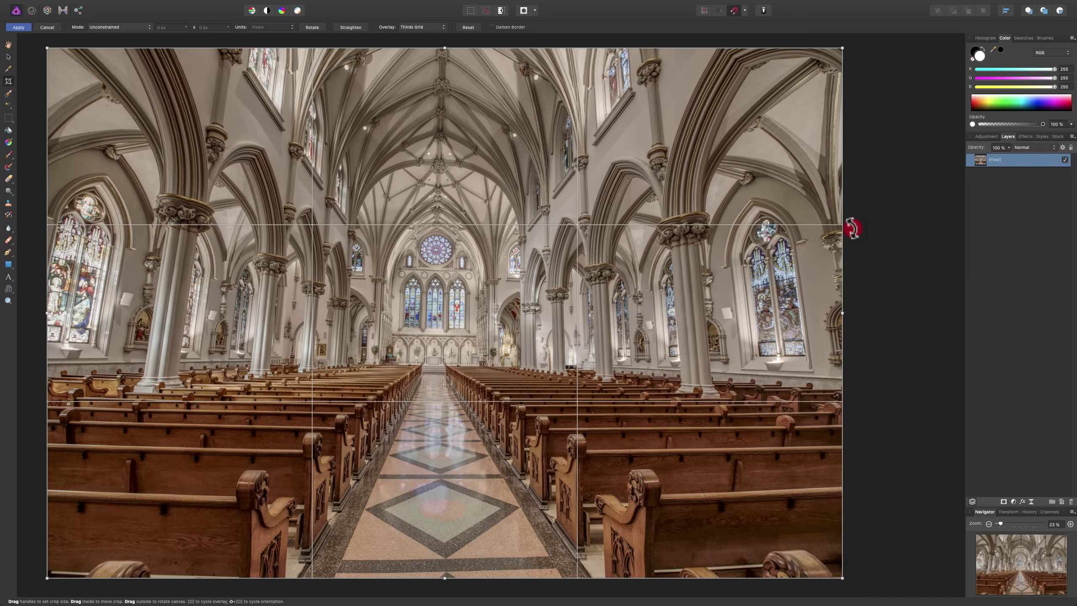
Rotate the photo slightly within the crop box so the columns and walls stand vertical.
left_click_drag(852, 228, 853, 229)
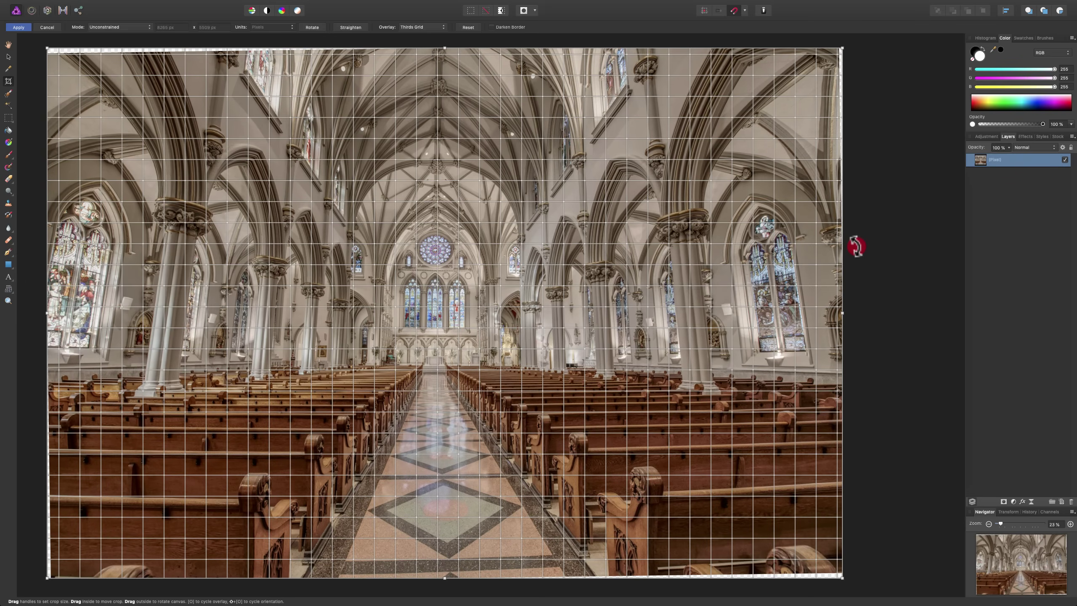
left_click_drag(856, 246, 857, 244)
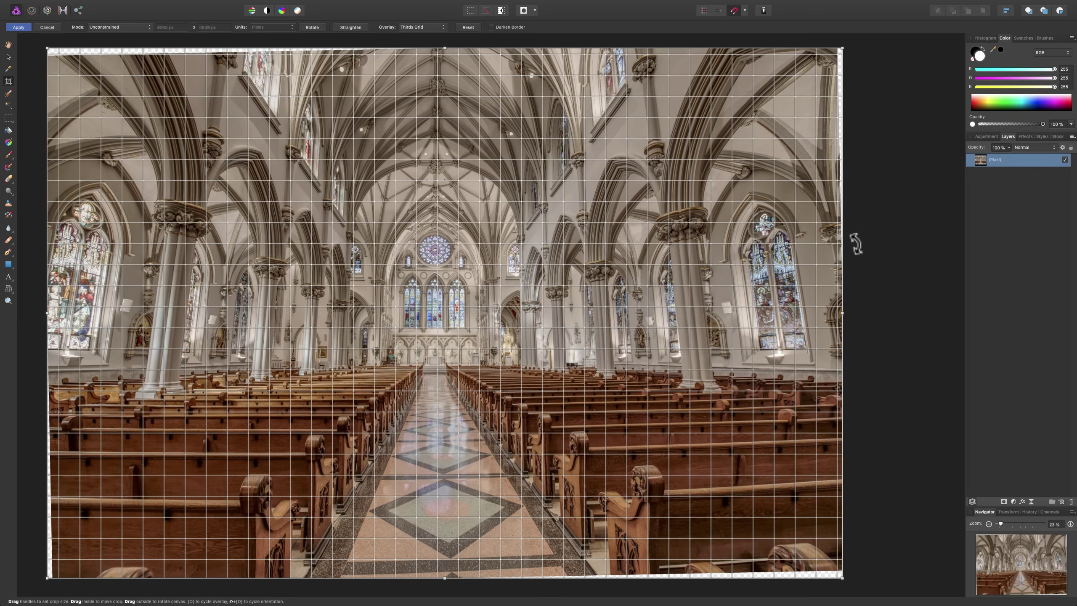
left_click(856, 243)
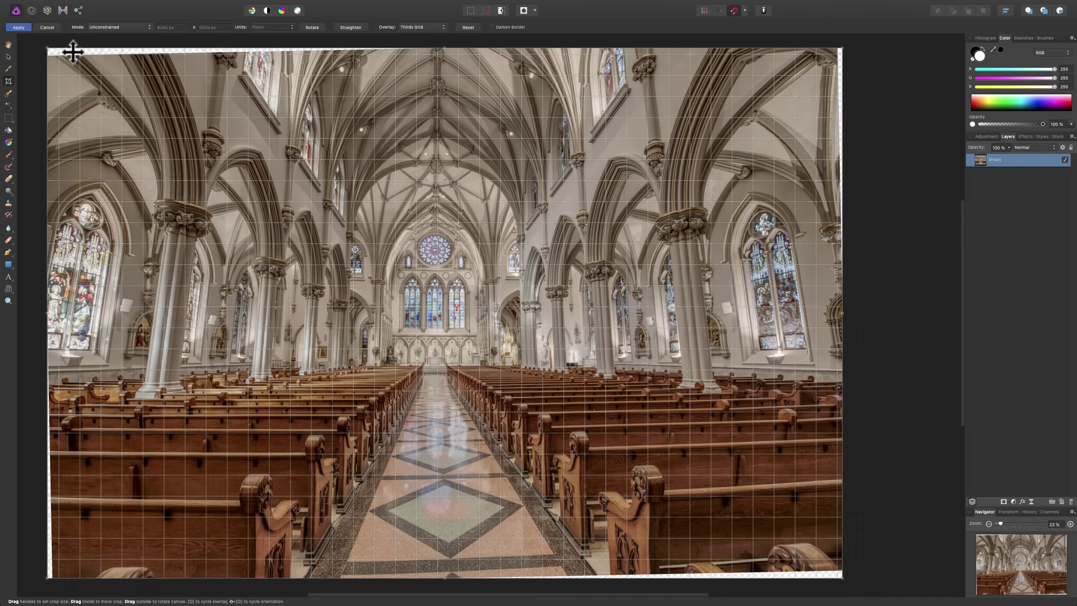
scroll(81, 55, "right", 1)
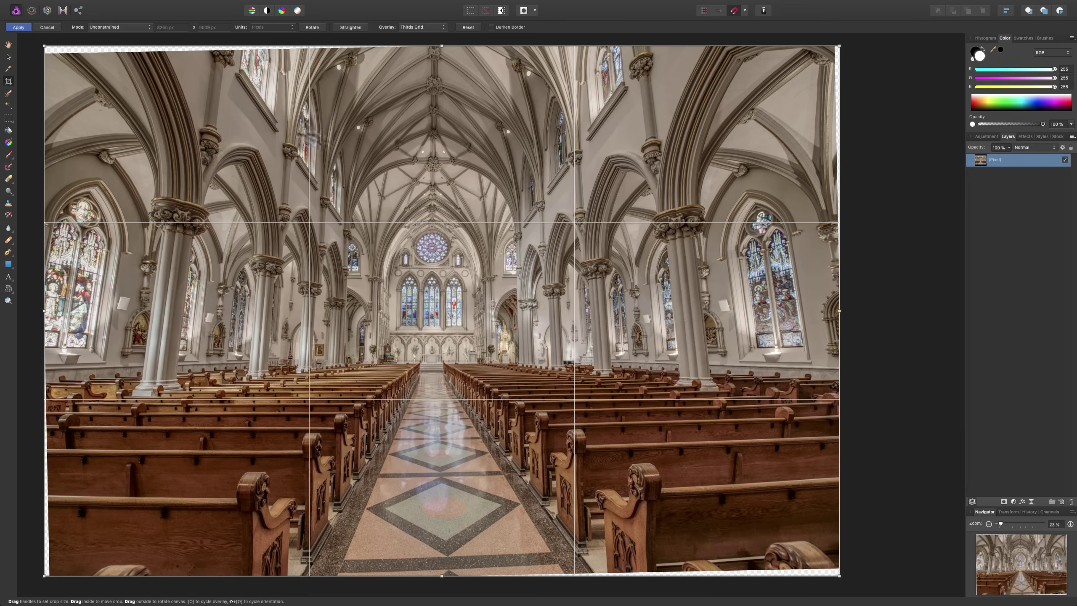
Set the crop Mode to Original Ratio.
left_click(116, 28)
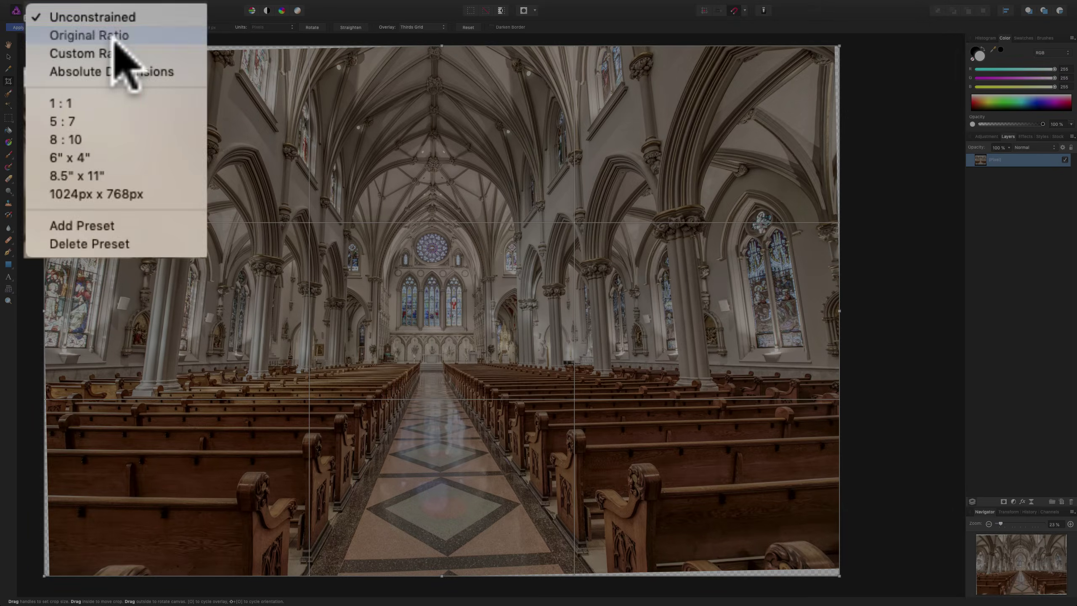
left_click(108, 34)
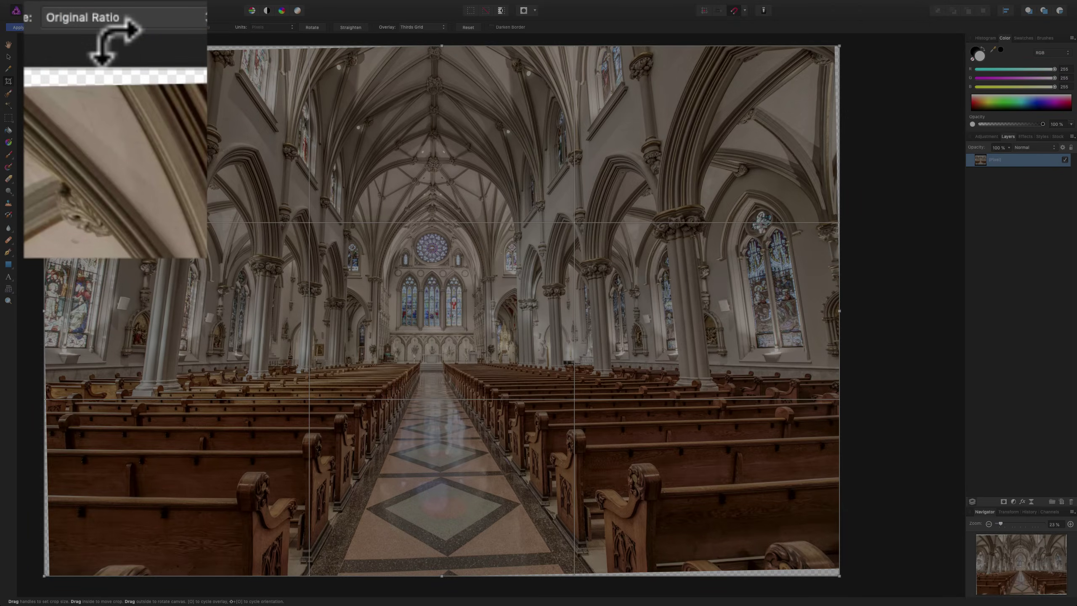
left_click(178, 17)
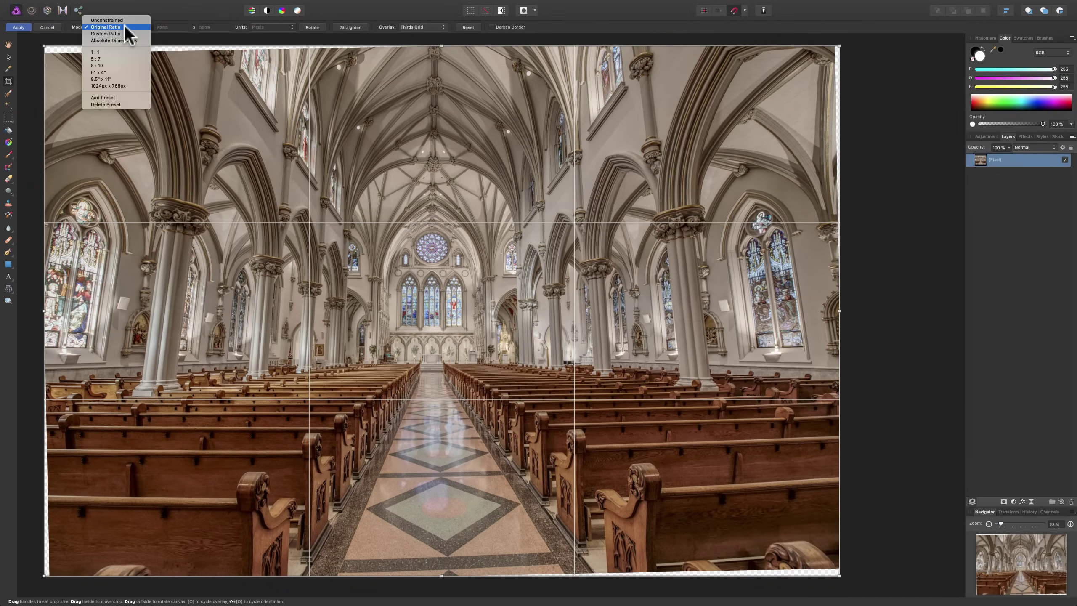
left_click(127, 28)
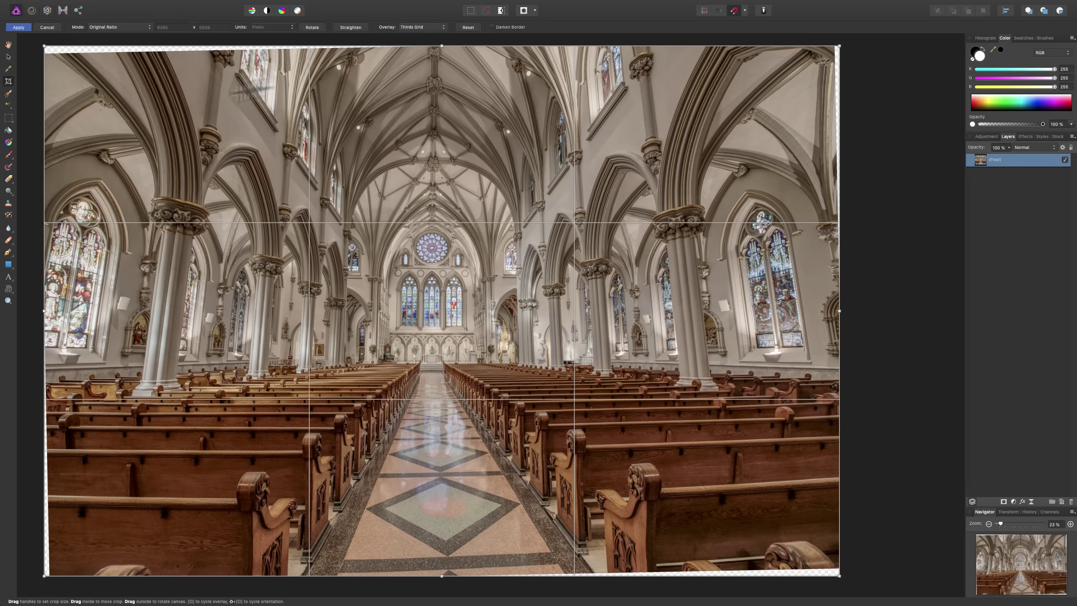
scroll(384, 67, "down", 2)
scroll(402, 122, "up", 2)
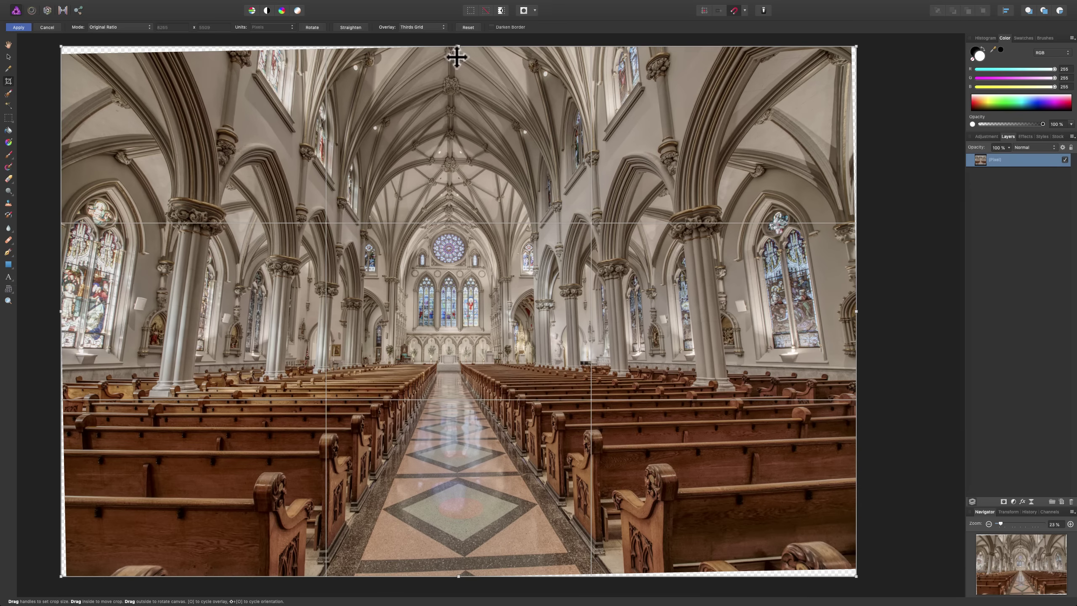
Pull the crop's top and bottom edges inward and shift the crop slightly right.
left_click_drag(459, 48, 458, 60)
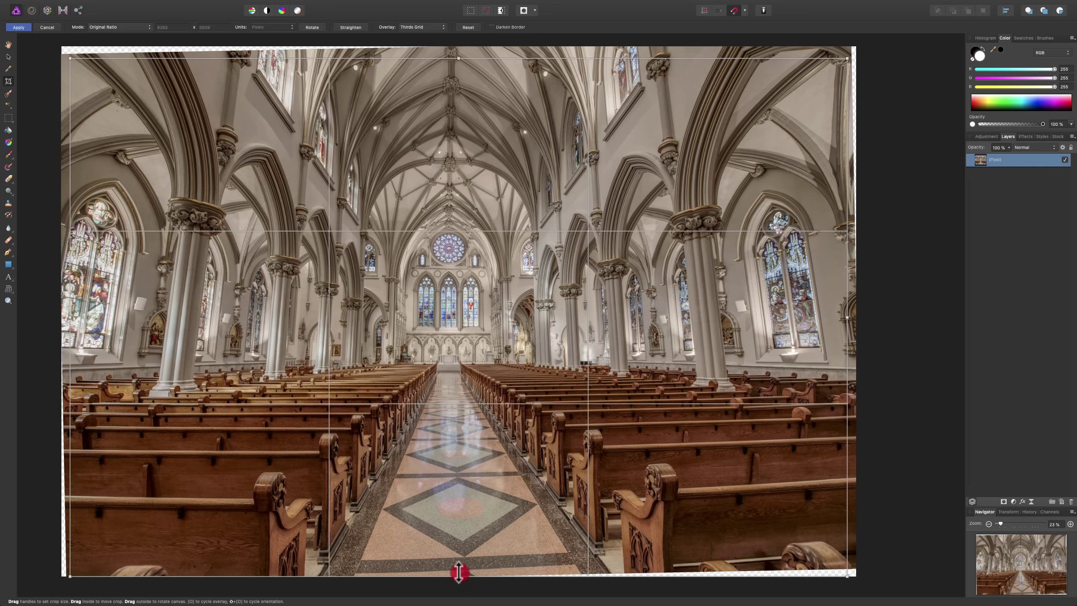
left_click_drag(459, 572, 460, 564)
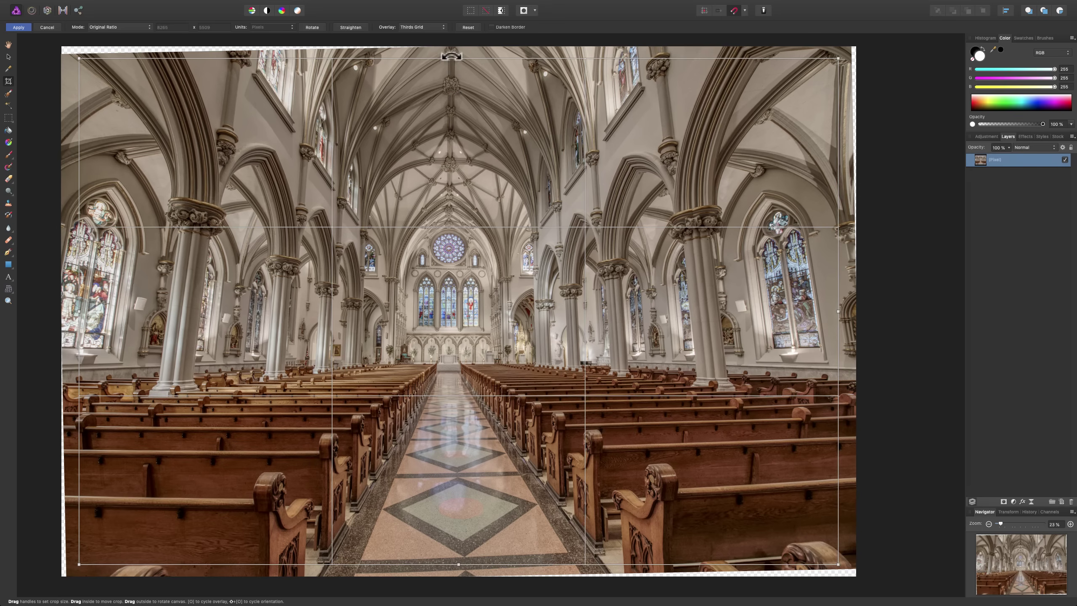
mouse_move(423, 106)
left_mouse_down()
mouse_move(431, 109)
mouse_move(416, 107)
left_mouse_up()
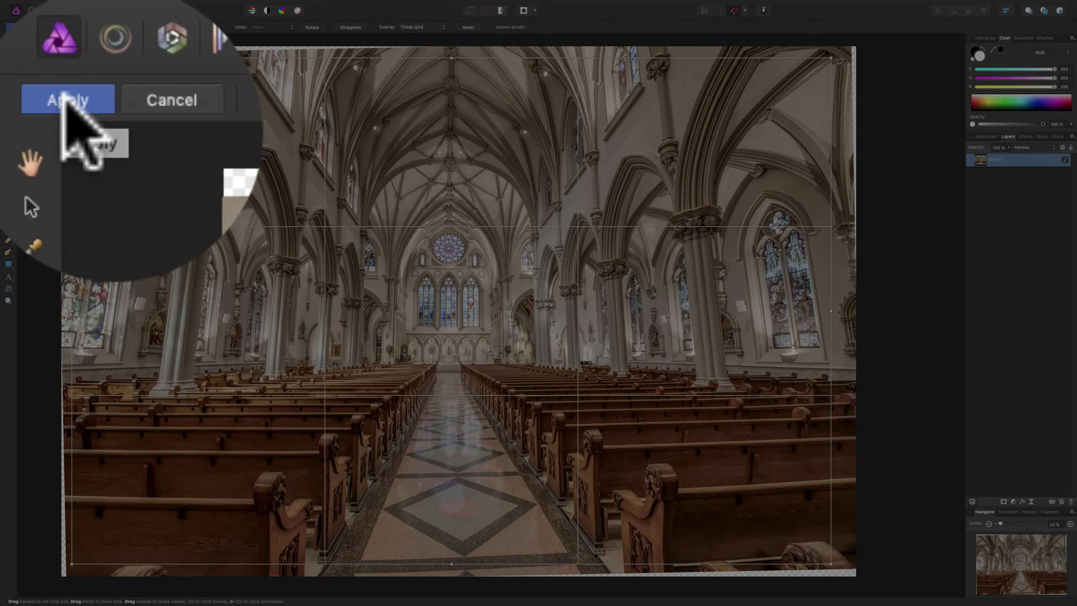
Commit the crop so the straightened 7889 × 5259 px church interior fills the canvas.
left_click(18, 27)
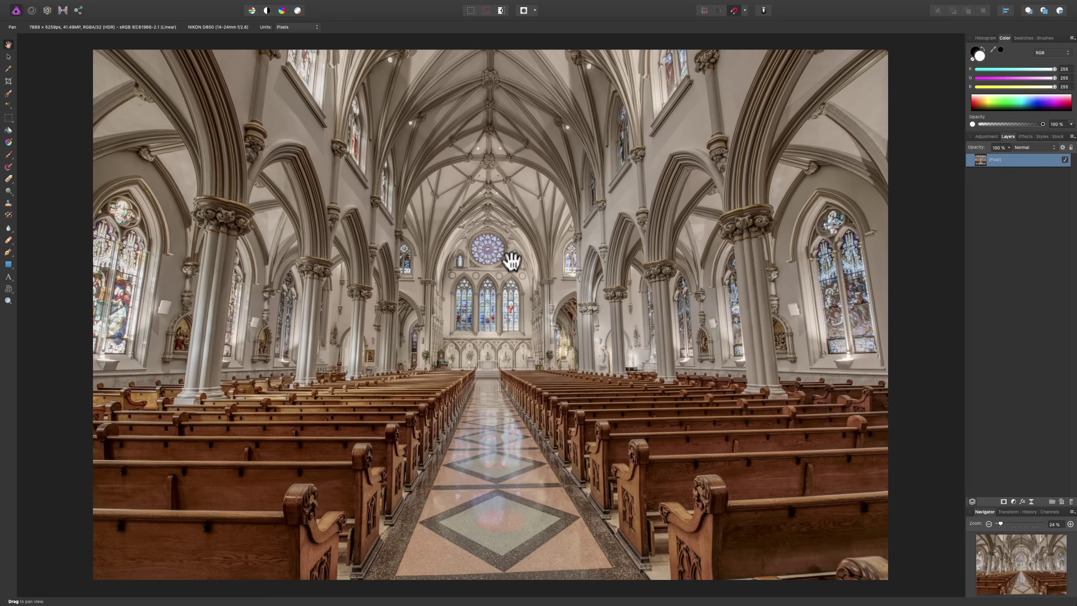
mouse_move(78, 7)
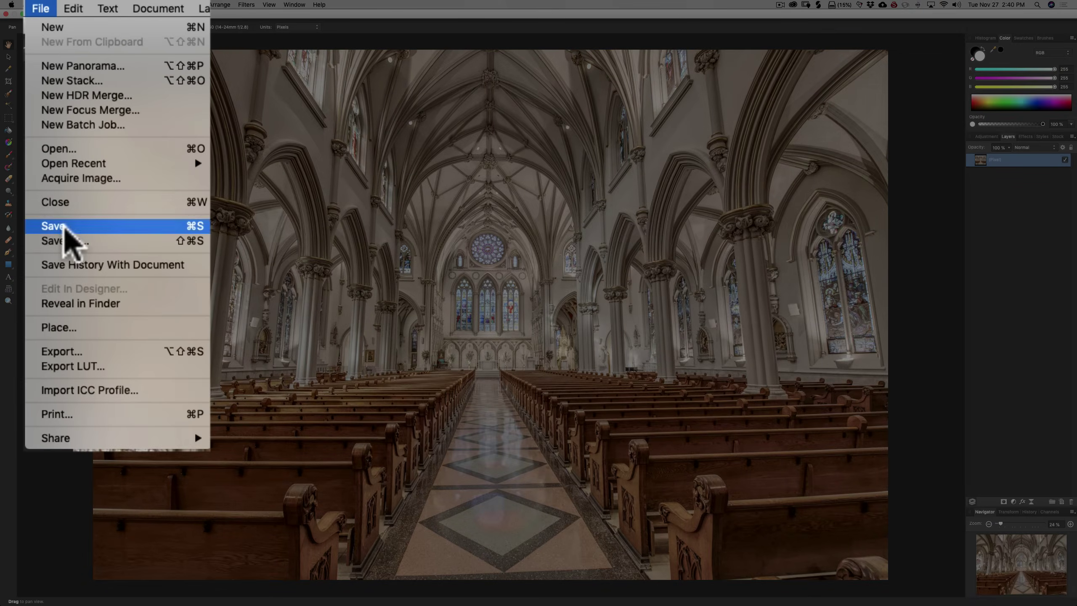
Save the document as 'My HDR.afphoto' in the Affinity HDR folder.
left_click(87, 131)
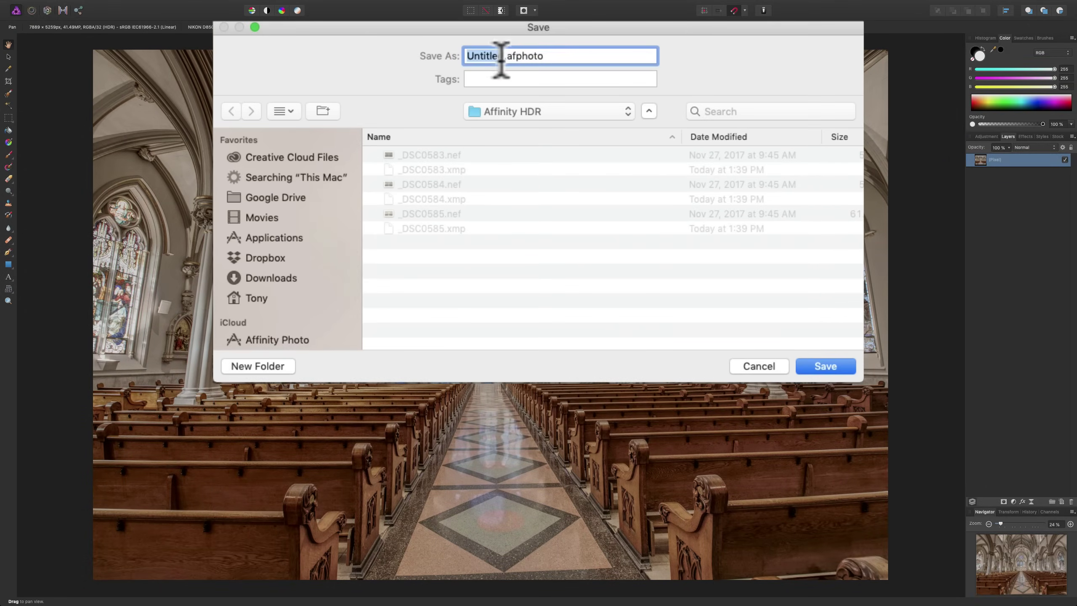
type("M")
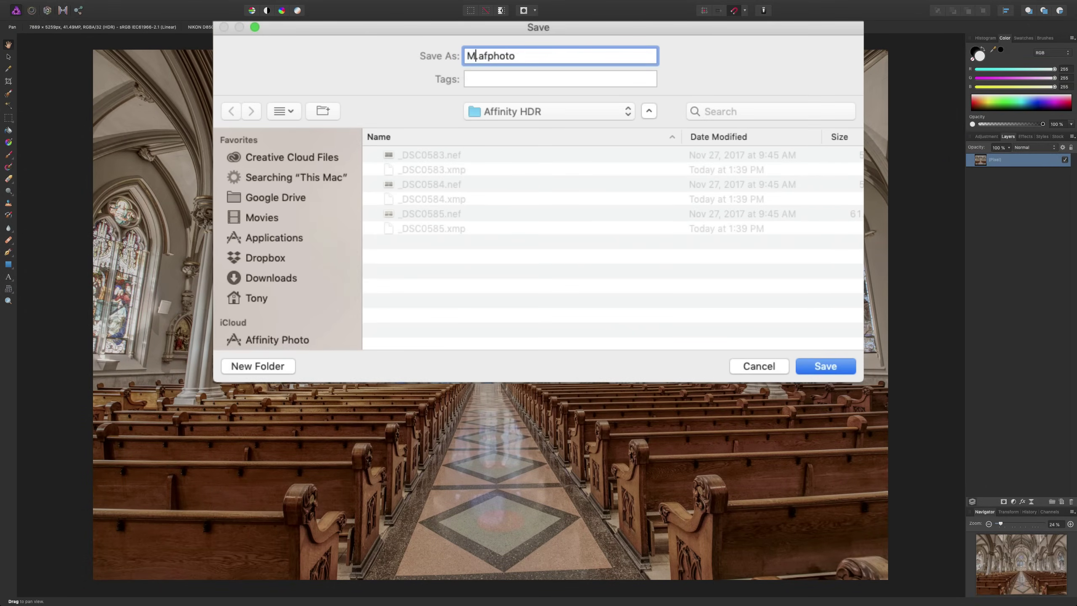
type("Y")
key("BackSpace")
key("BackSpace")
type("y HDR")
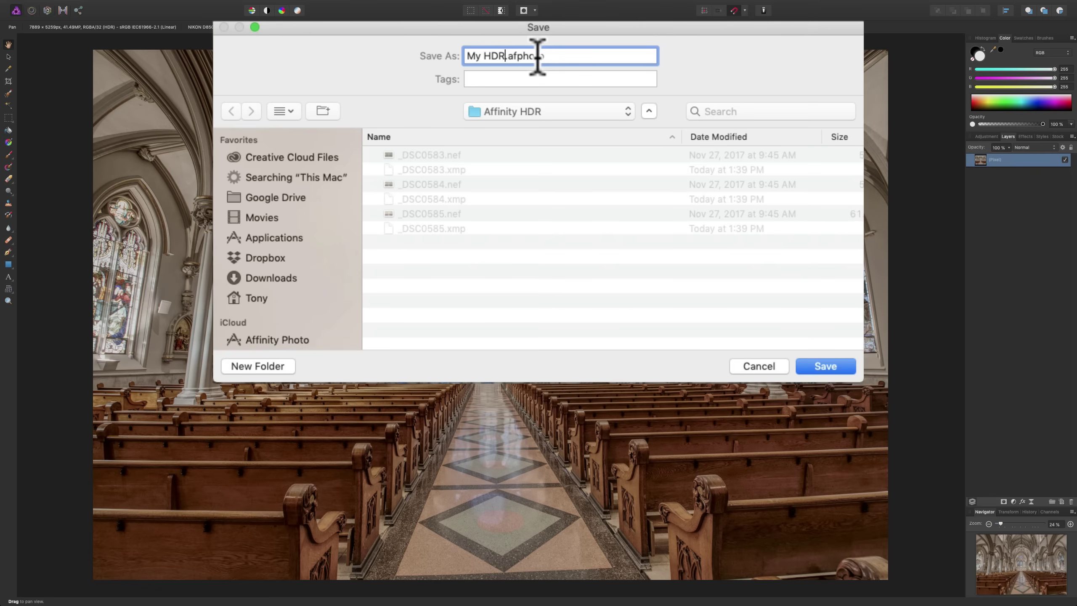
left_click(827, 367)
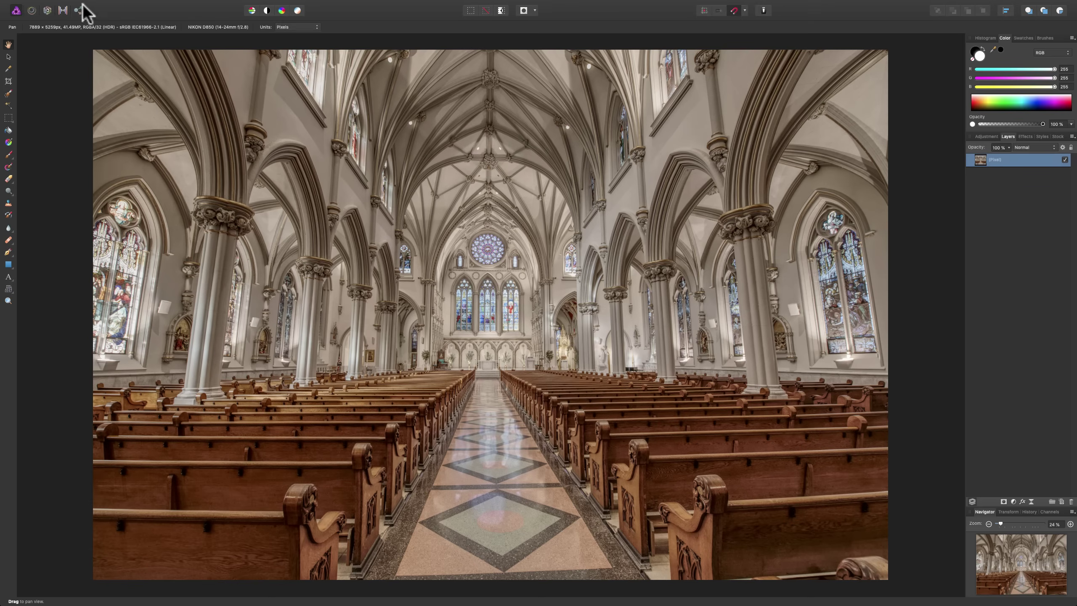
Set up a Best quality JPEG export resized from 7889 to 2048 × 1365 px.
mouse_move(78, 6)
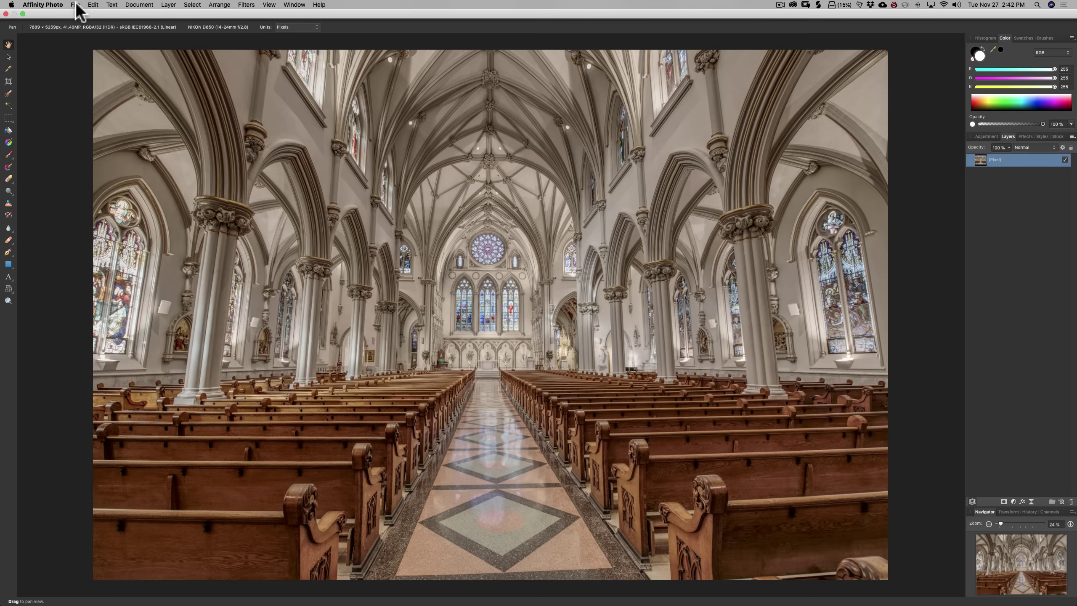
left_click(76, 5)
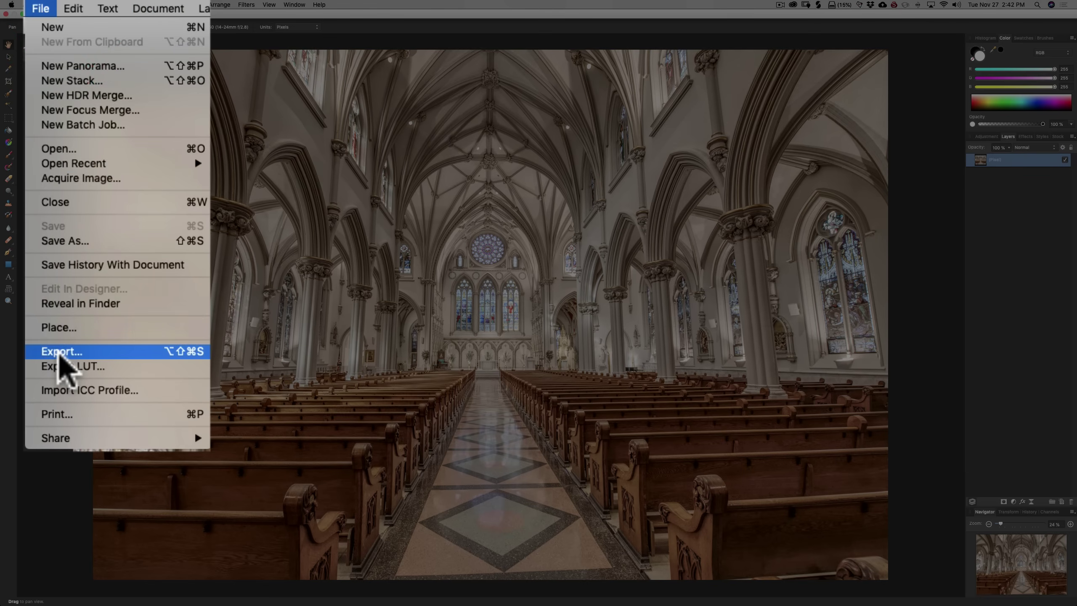
left_click(59, 352)
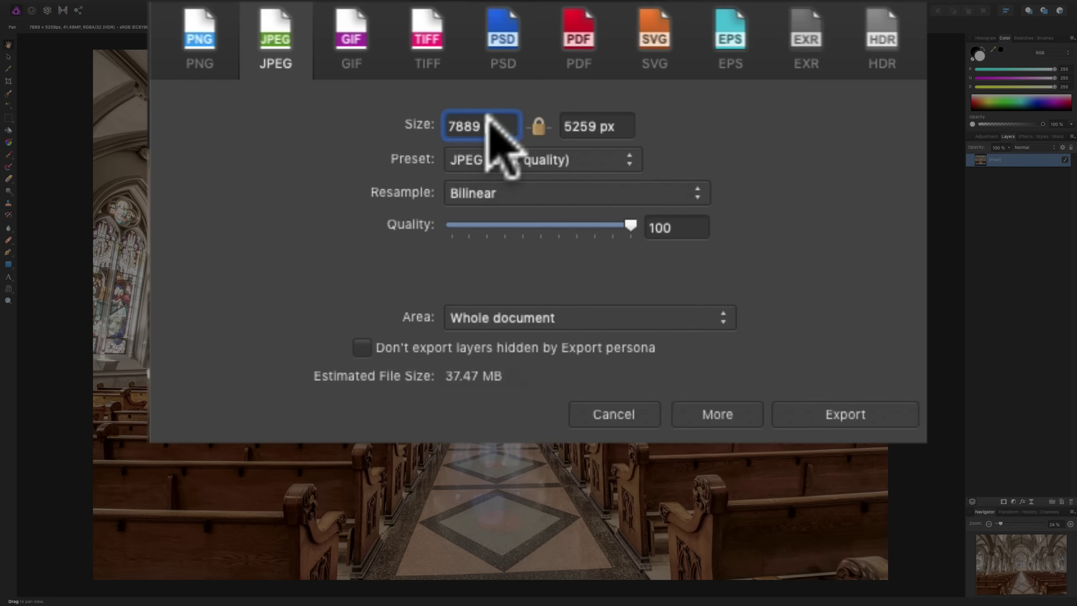
left_click(482, 126)
left_click_drag(483, 127, 361, 122)
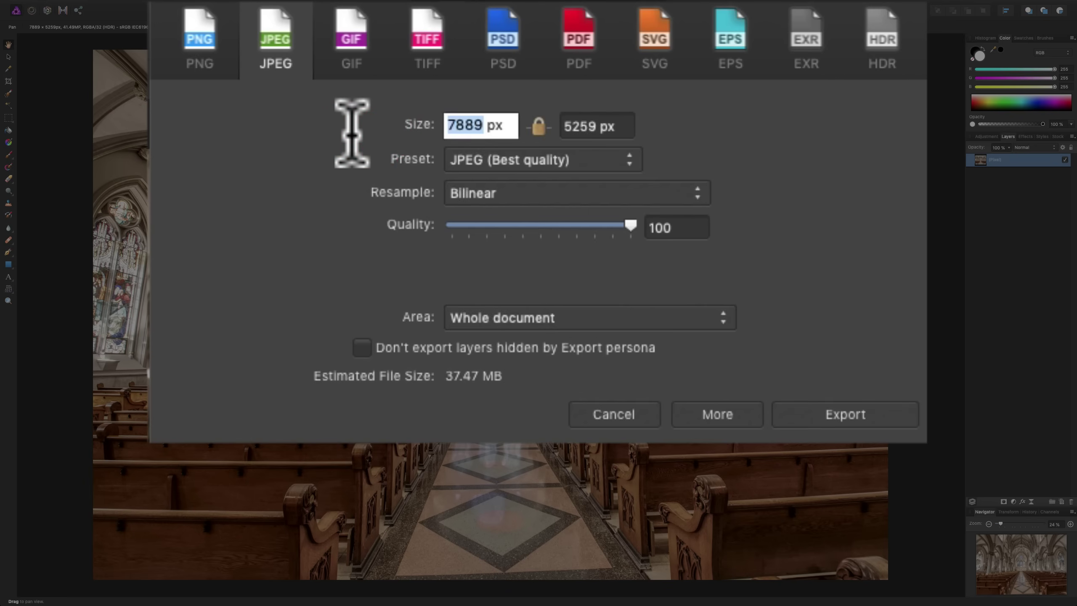
type("20")
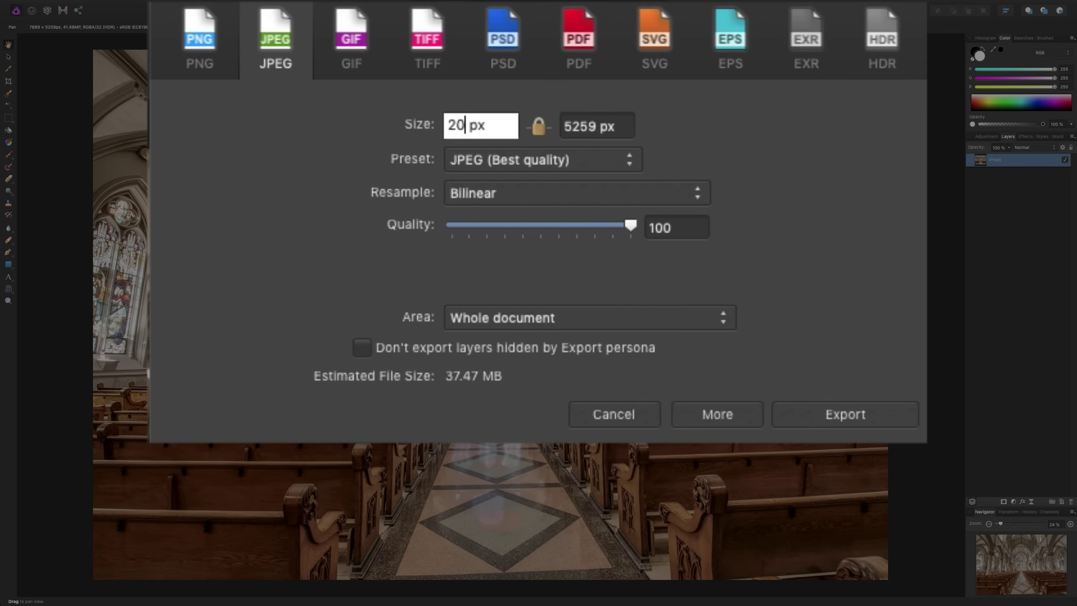
type("48")
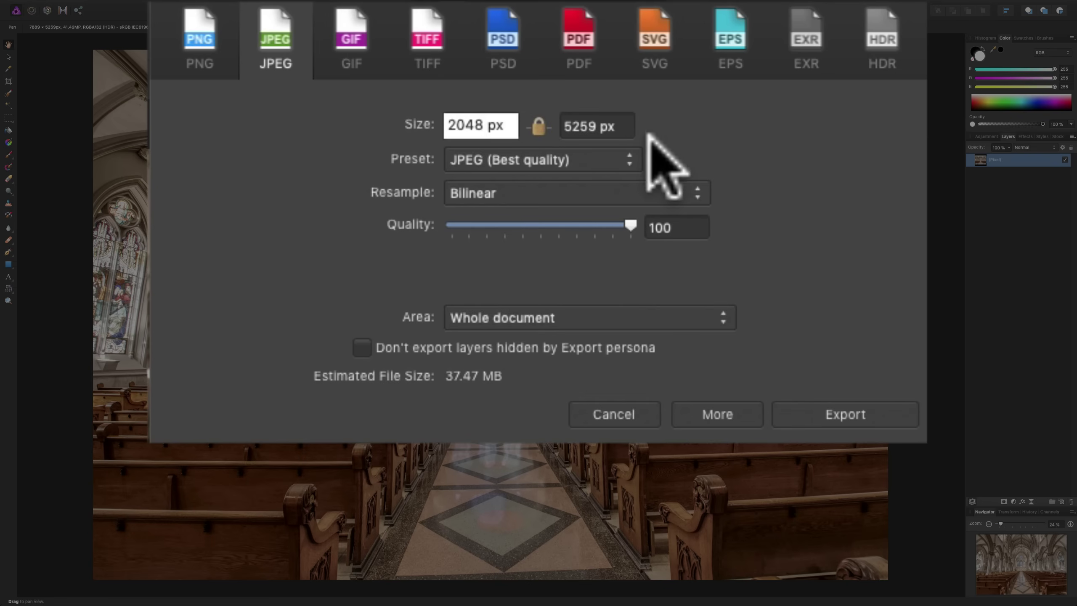
key("Tab")
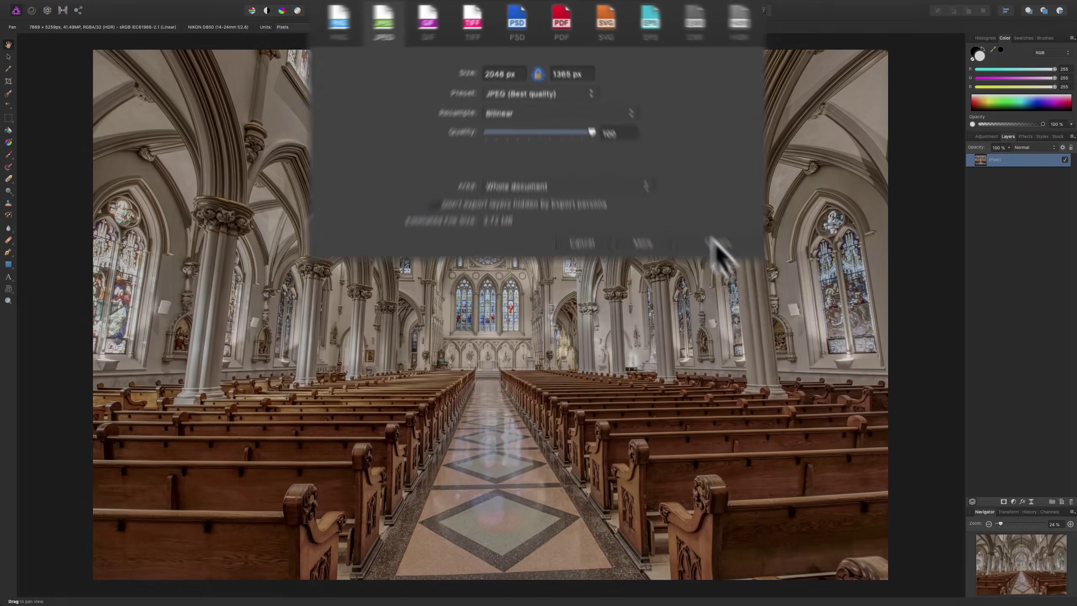
Export the JPEG as 'My HDR.jpg' into the Affinity HDR folder.
left_click(635, 135)
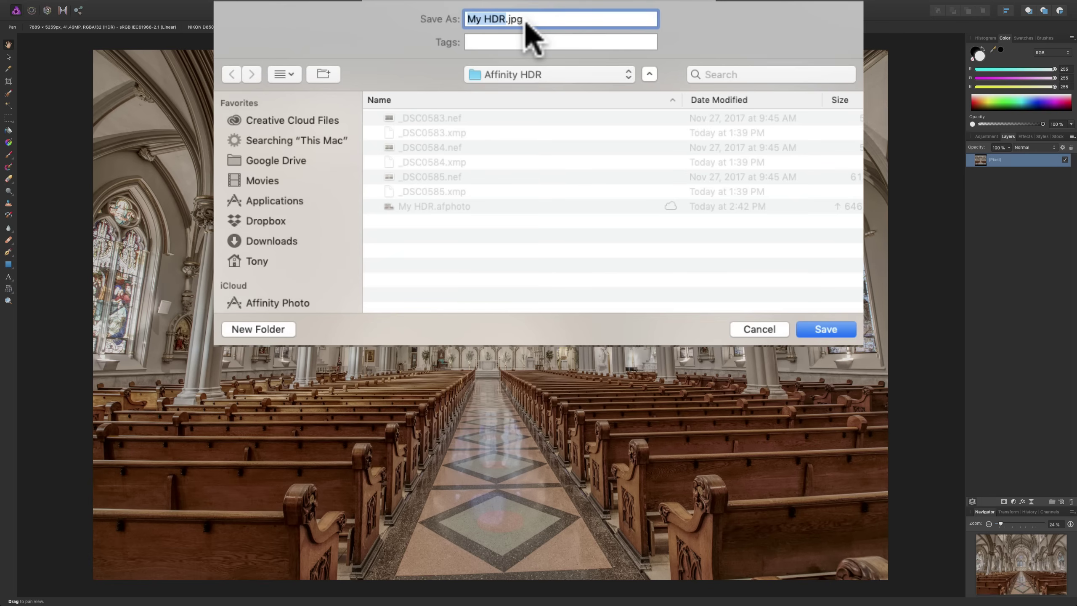
left_click(827, 333)
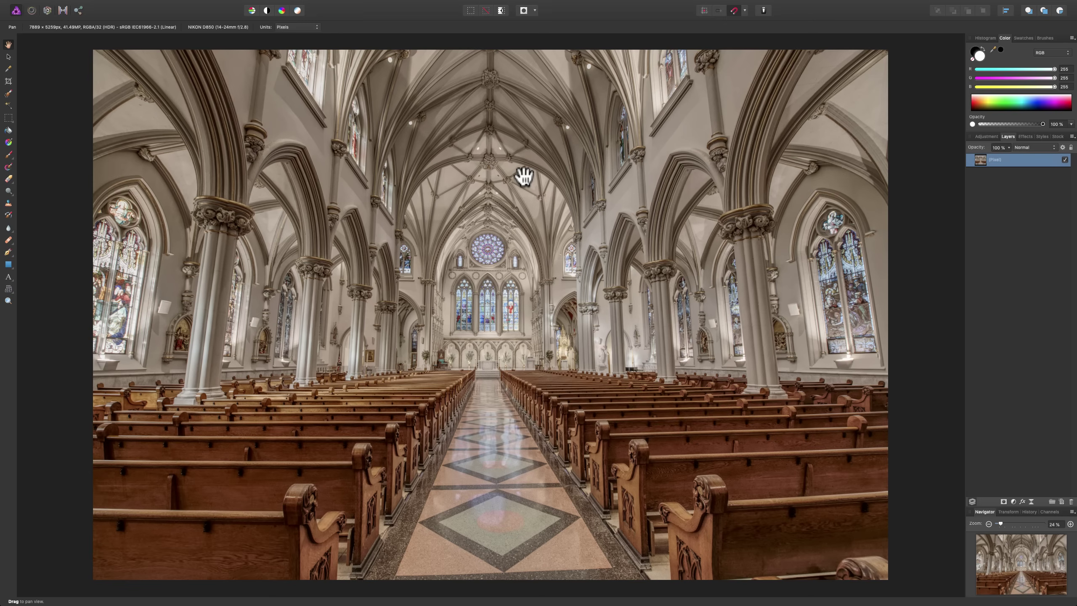
Close the document, open the Affinity HDR folder and preview My HDR.jpg.
key("super+w")
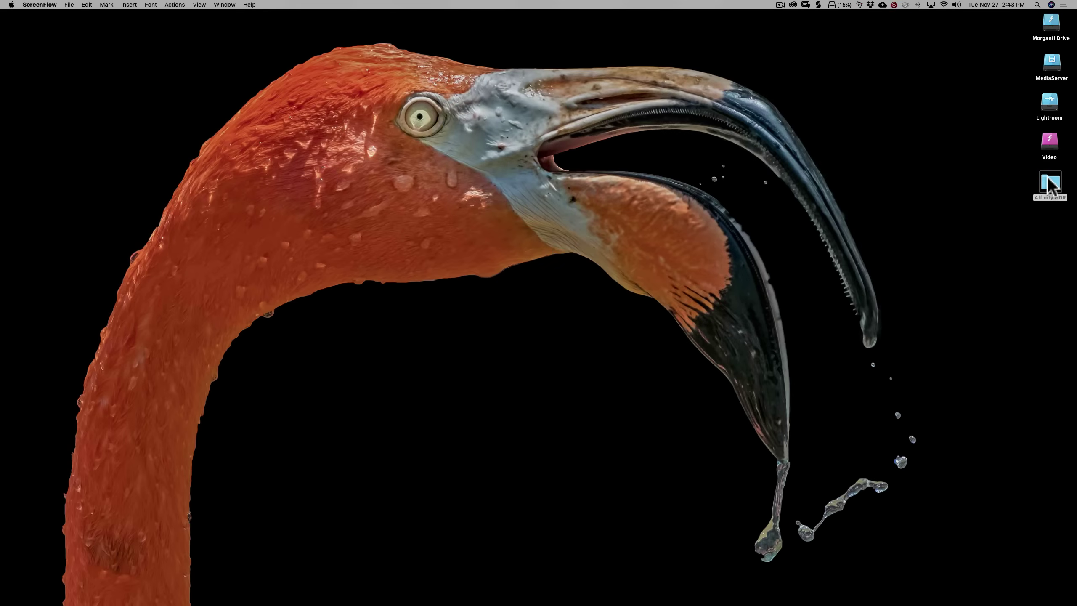
double_click(1051, 183)
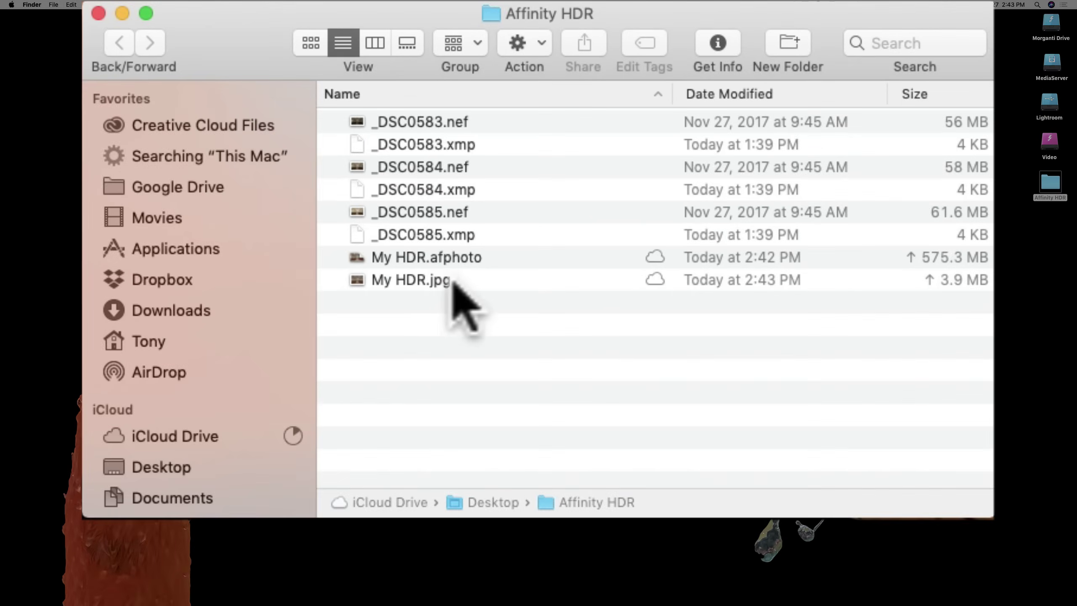
left_click(503, 212)
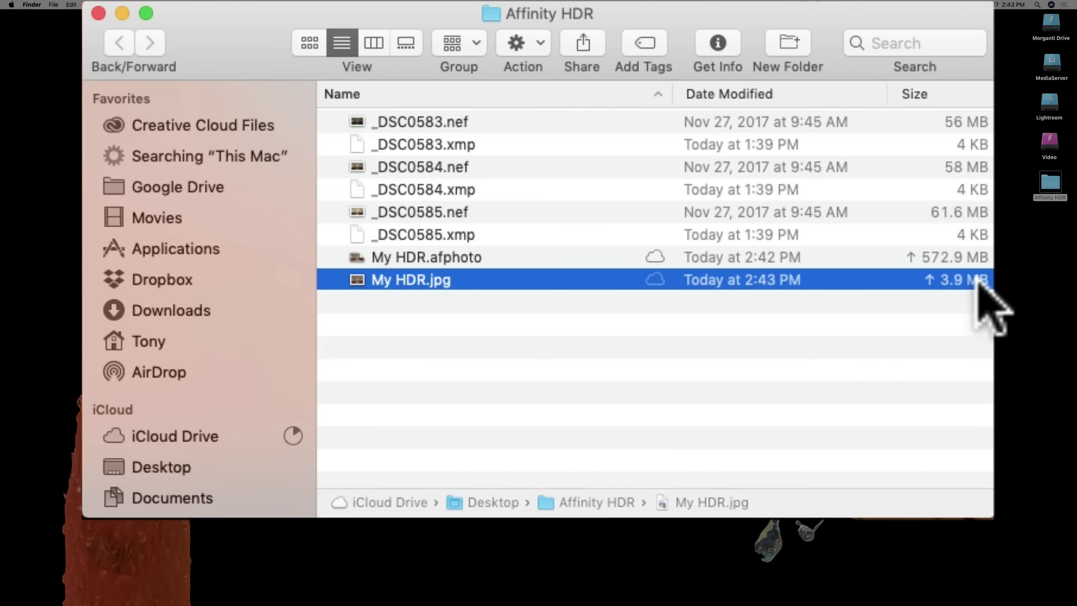
left_click(428, 259)
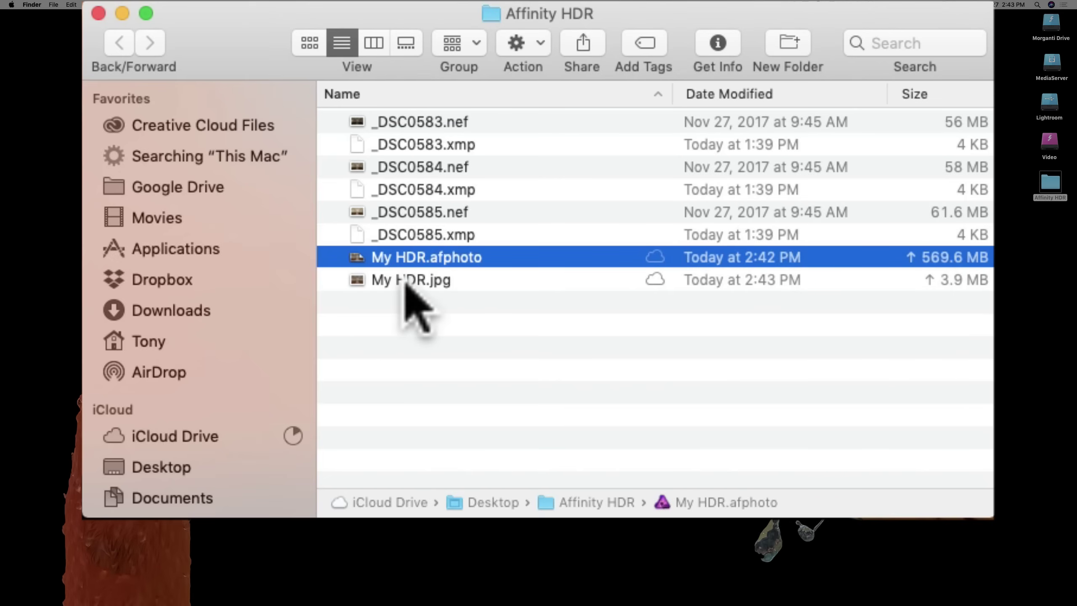
double_click(423, 282)
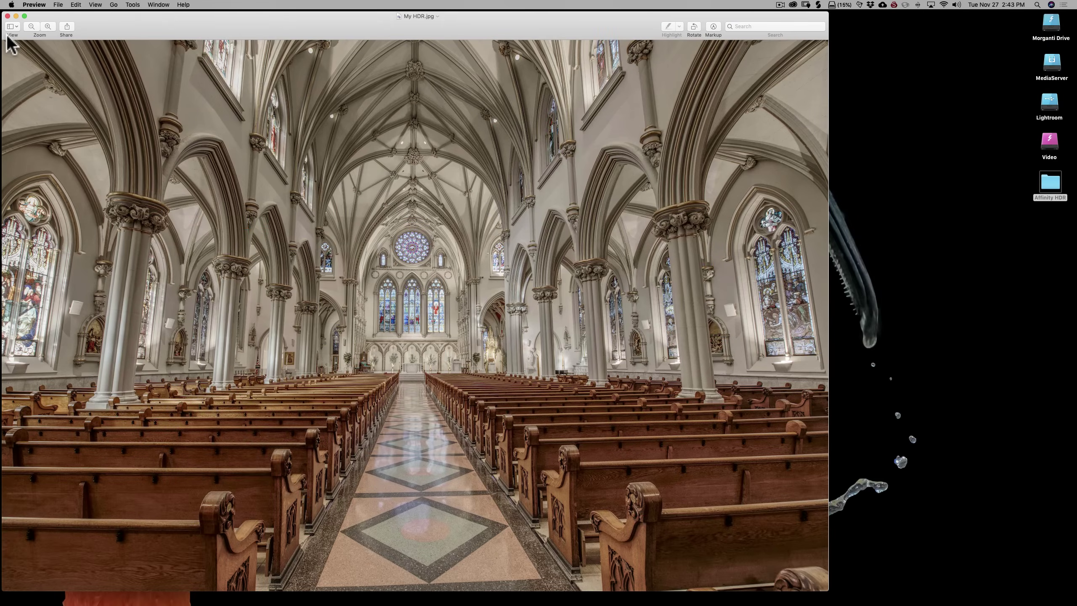
Close Preview and reopen My HDR.afphoto in Affinity Photo.
left_click(7, 16)
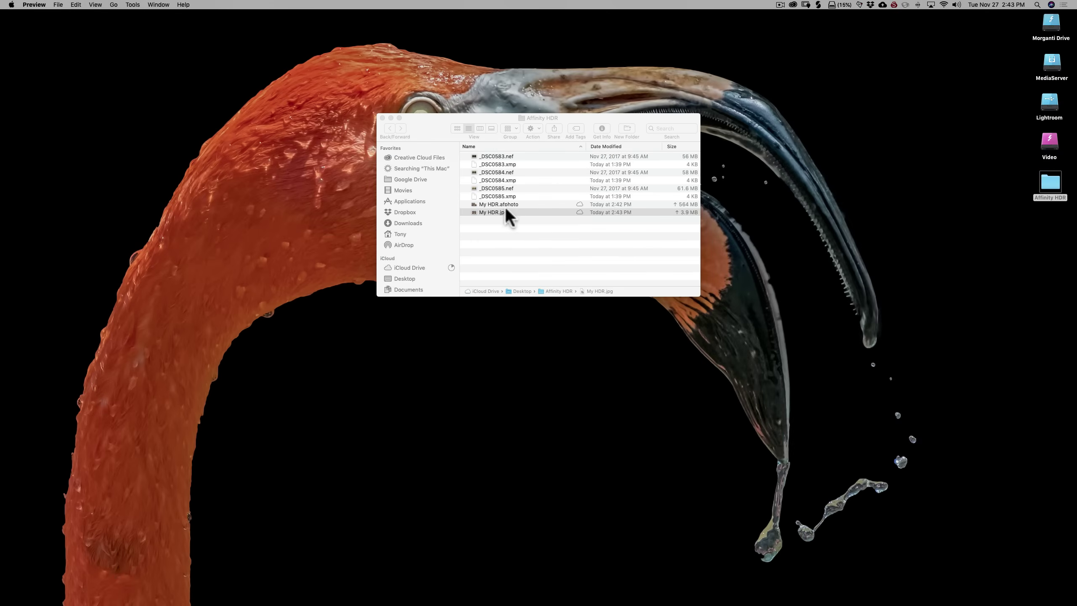
left_click(491, 204)
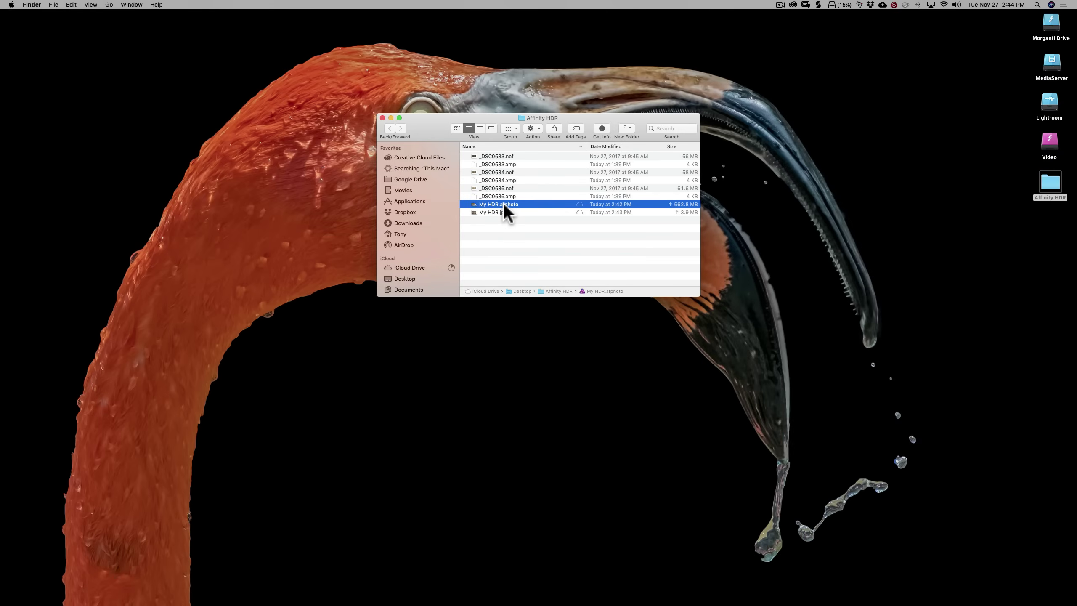
double_click(504, 204)
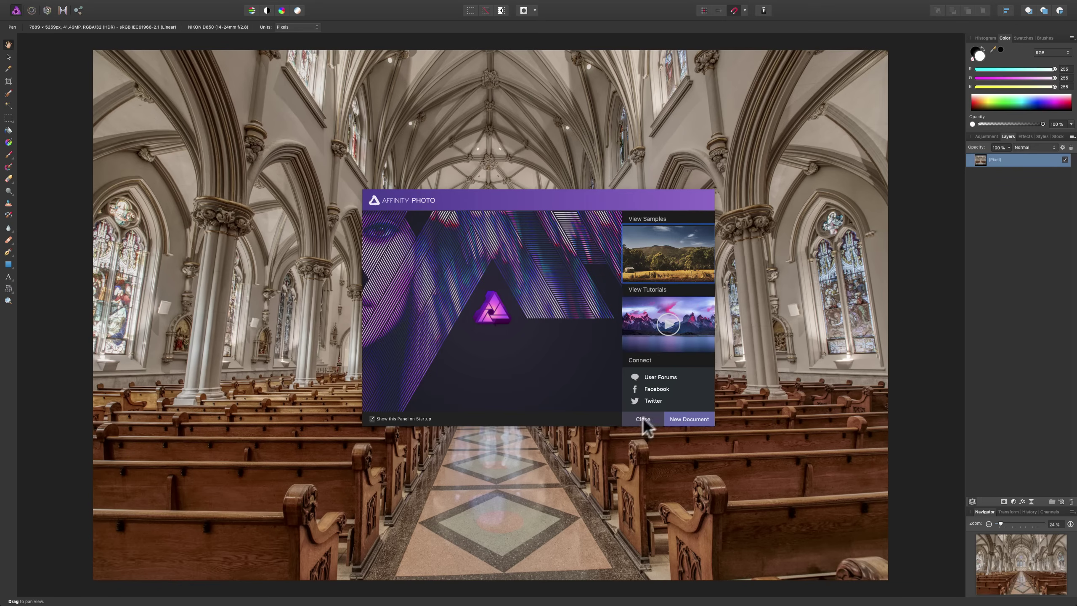
Dismiss the welcome panel to reveal the reopened My HDR cathedral document.
left_click(643, 418)
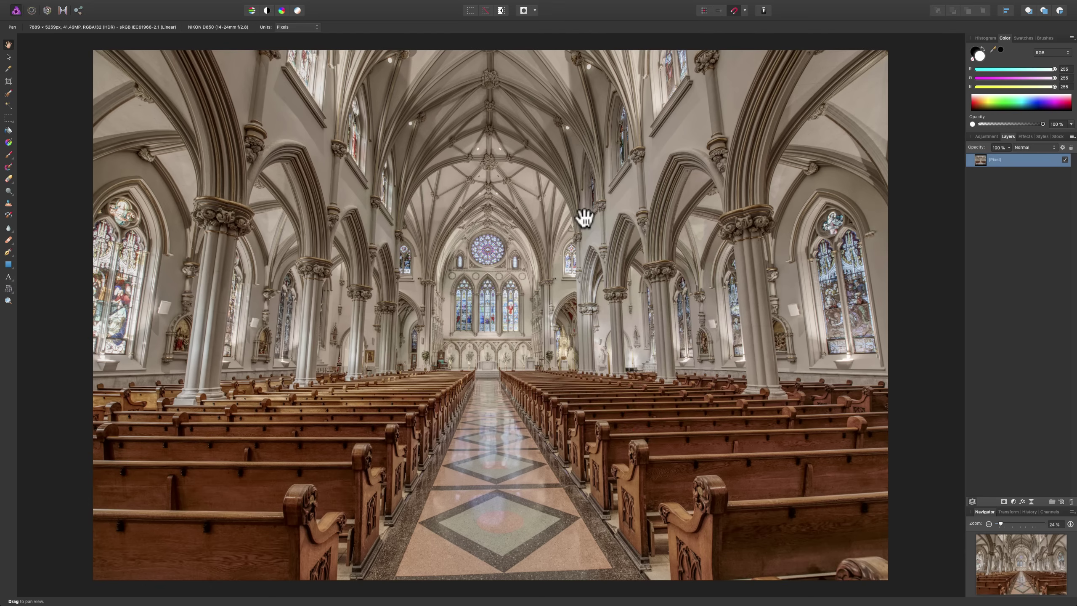